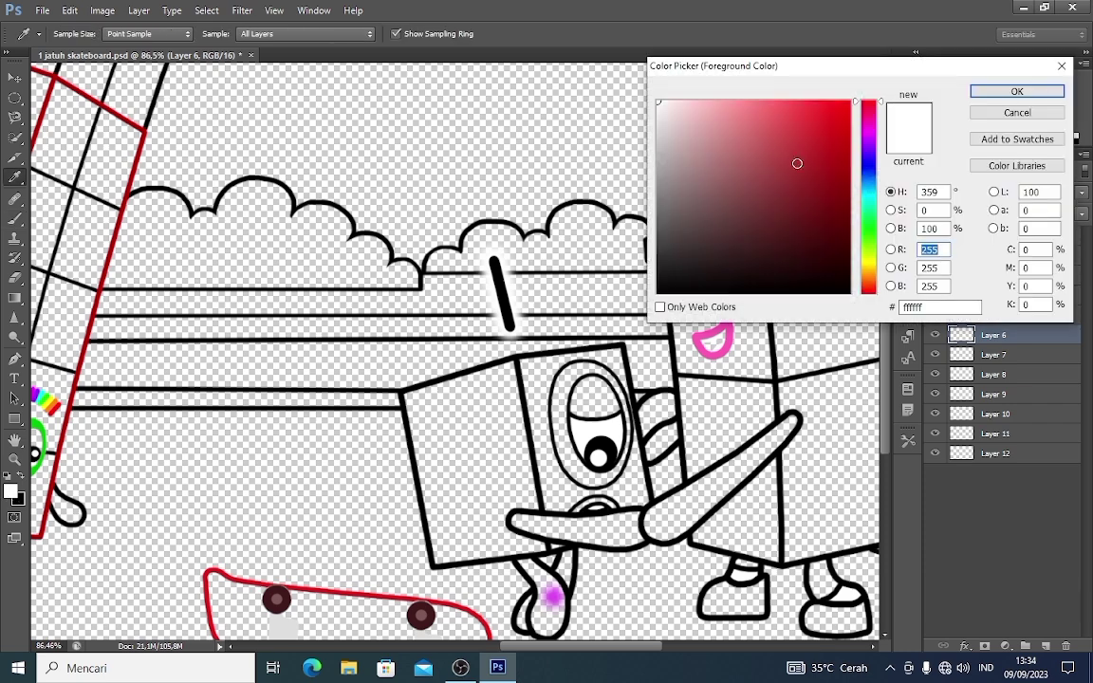
- On Layer 7, paint the eyelid and eye ring of character 1 dark red (a10004) with a 35 px brush
{"action": "left_click", "coordinate": [850, 173]}
{"action": "left_click", "coordinate": [989, 93]}
{"action": "left_click", "coordinate": [992, 357]}
{"action": "right_click", "coordinate": [579, 396]}
{"action": "left_click_drag", "start_coordinate": [604, 433], "coordinate": [617, 433]}
{"action": "key", "text": "Escape"}
{"action": "mouse_move", "coordinate": [572, 370]}
{"action": "left_mouse_down"}
{"action": "mouse_move", "coordinate": [569, 457]}
{"action": "mouse_move", "coordinate": [578, 472]}
{"action": "mouse_move", "coordinate": [606, 475]}
{"action": "mouse_move", "coordinate": [621, 432]}
{"action": "mouse_move", "coordinate": [616, 394]}
{"action": "mouse_move", "coordinate": [589, 372]}
{"action": "mouse_move", "coordinate": [571, 376]}
{"action": "mouse_move", "coordinate": [598, 403]}
{"action": "left_mouse_up"}
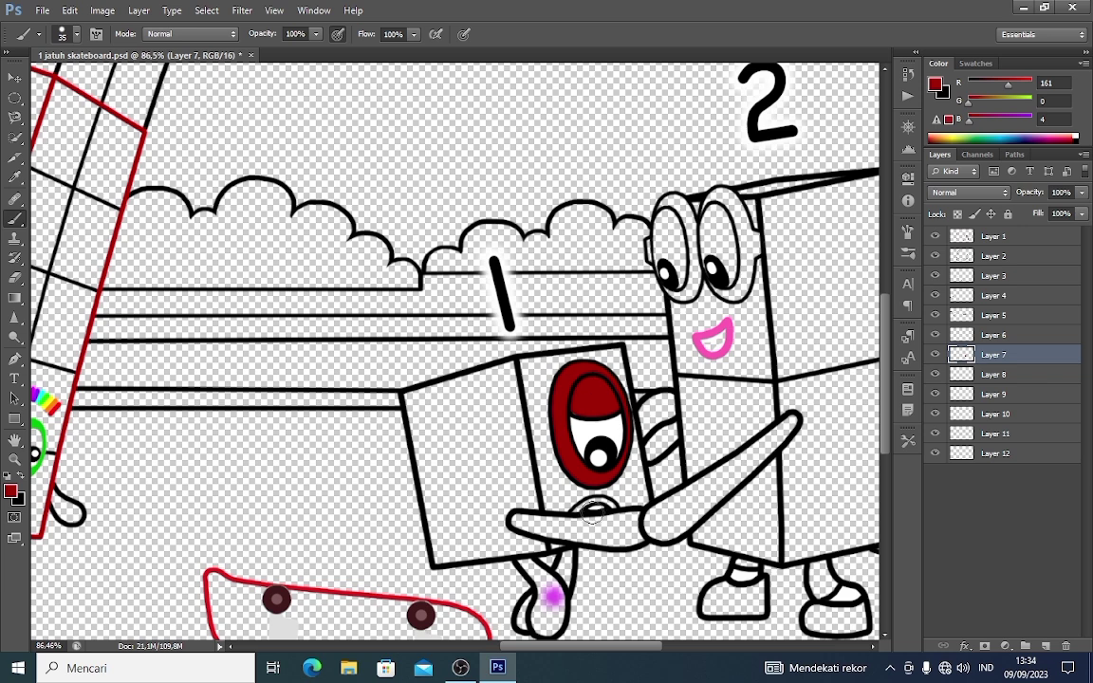
- Fill character 1's lips, arms and legs with the dark red, using a 17 px brush for the smaller areas
{"action": "mouse_move", "coordinate": [586, 513]}
{"action": "left_mouse_down"}
{"action": "mouse_move", "coordinate": [601, 511]}
{"action": "mouse_move", "coordinate": [617, 537]}
{"action": "mouse_move", "coordinate": [521, 518]}
{"action": "mouse_move", "coordinate": [627, 527]}
{"action": "left_mouse_up"}
{"action": "mouse_move", "coordinate": [642, 407]}
{"action": "left_mouse_down"}
{"action": "mouse_move", "coordinate": [663, 414]}
{"action": "mouse_move", "coordinate": [651, 418]}
{"action": "left_mouse_up"}
{"action": "right_click", "coordinate": [653, 418]}
{"action": "left_click", "coordinate": [685, 461]}
{"action": "left_click", "coordinate": [940, 381]}
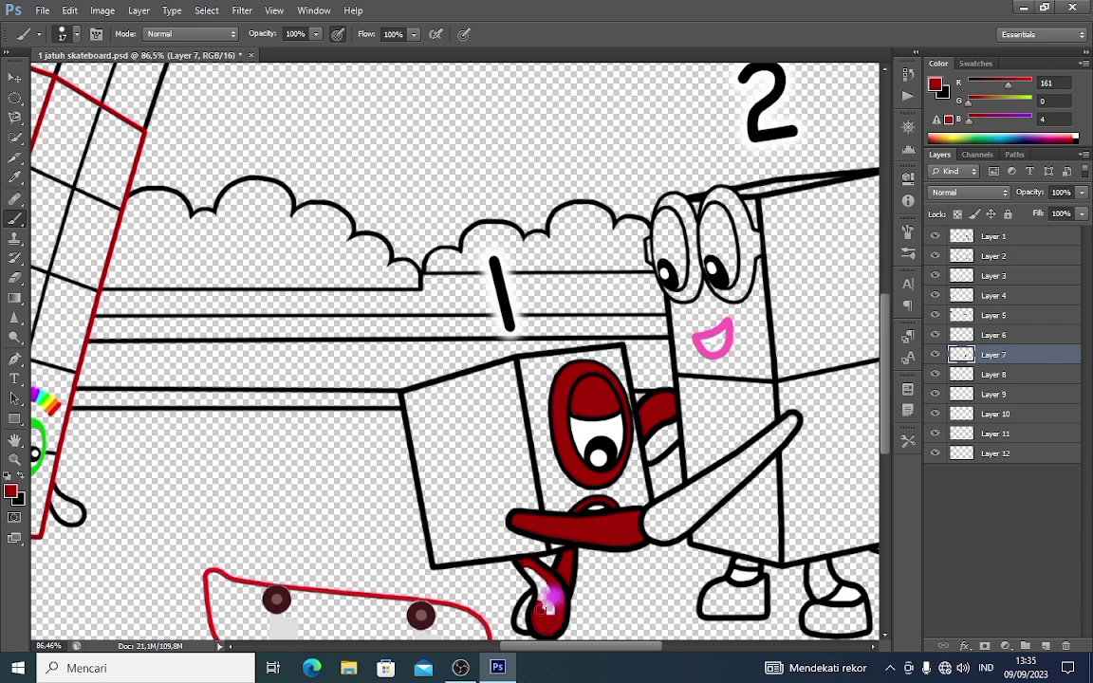
{"action": "left_click_drag", "start_coordinate": [530, 573], "coordinate": [549, 612]}
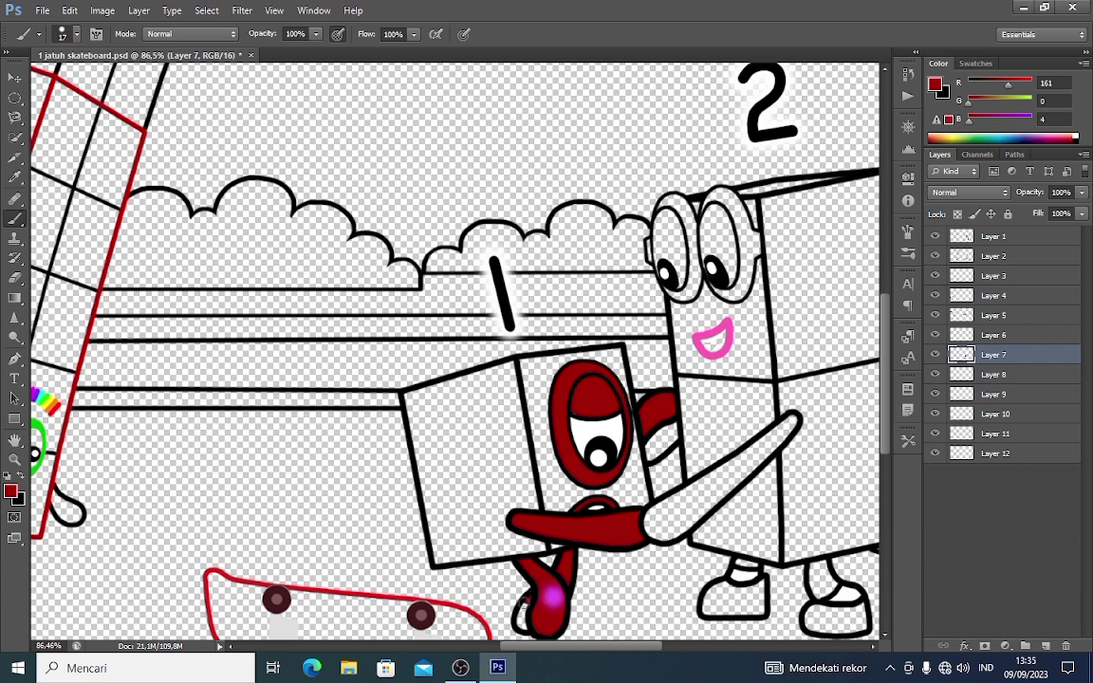
- On Layer 8, paint the upper edges and the face side of cube 1 bright red (R 234, G 2, B 7) with a 29 px brush
{"action": "left_click", "coordinate": [994, 374]}
{"action": "left_click", "coordinate": [934, 85]}
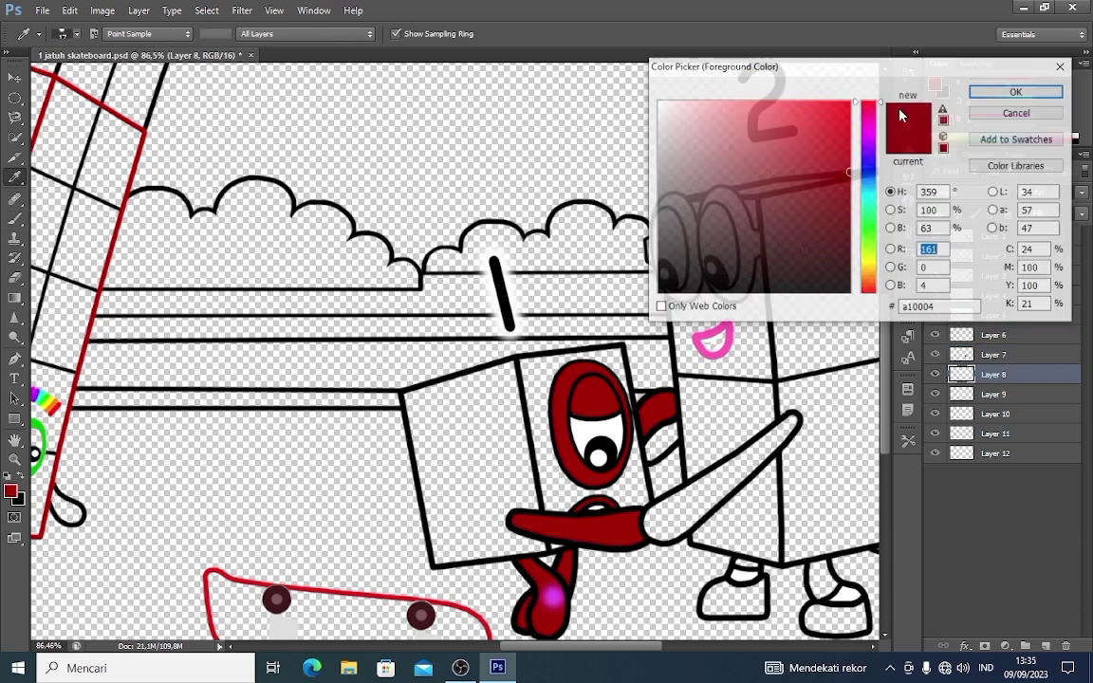
{"action": "left_click", "coordinate": [1030, 93]}
{"action": "right_click", "coordinate": [481, 427]}
{"action": "left_click", "coordinate": [488, 447]}
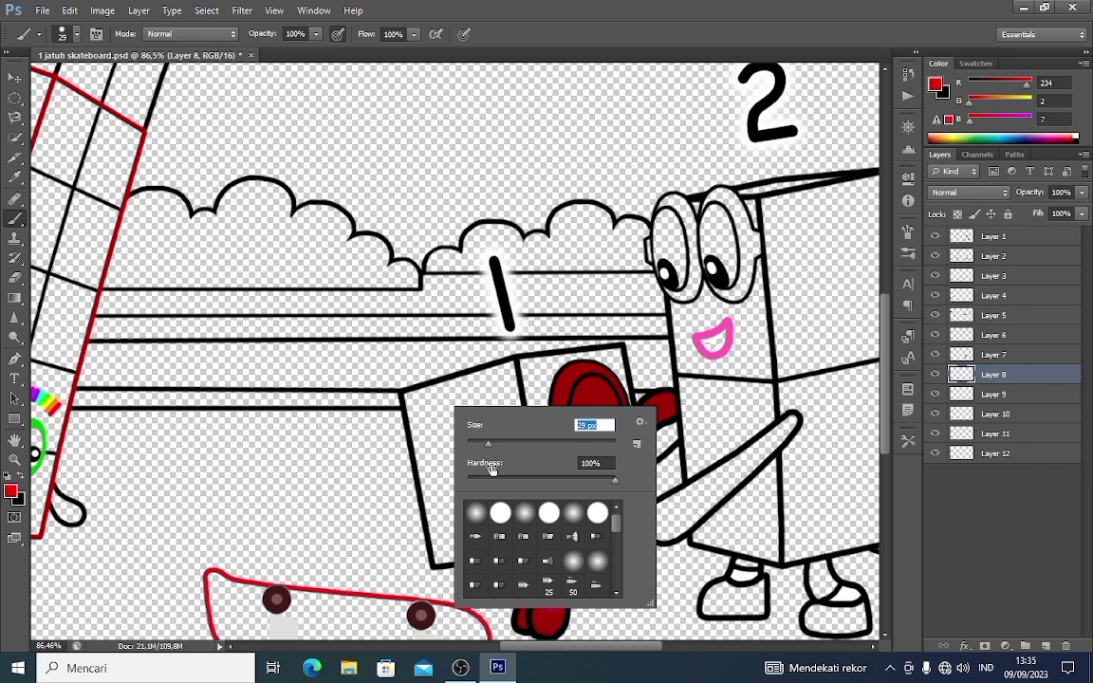
{"action": "left_click", "coordinate": [994, 378]}
{"action": "mouse_move", "coordinate": [410, 397]}
{"action": "left_mouse_down"}
{"action": "mouse_move", "coordinate": [608, 357]}
{"action": "mouse_move", "coordinate": [615, 374]}
{"action": "left_mouse_up"}
{"action": "left_click_drag", "start_coordinate": [641, 495], "coordinate": [549, 512]}
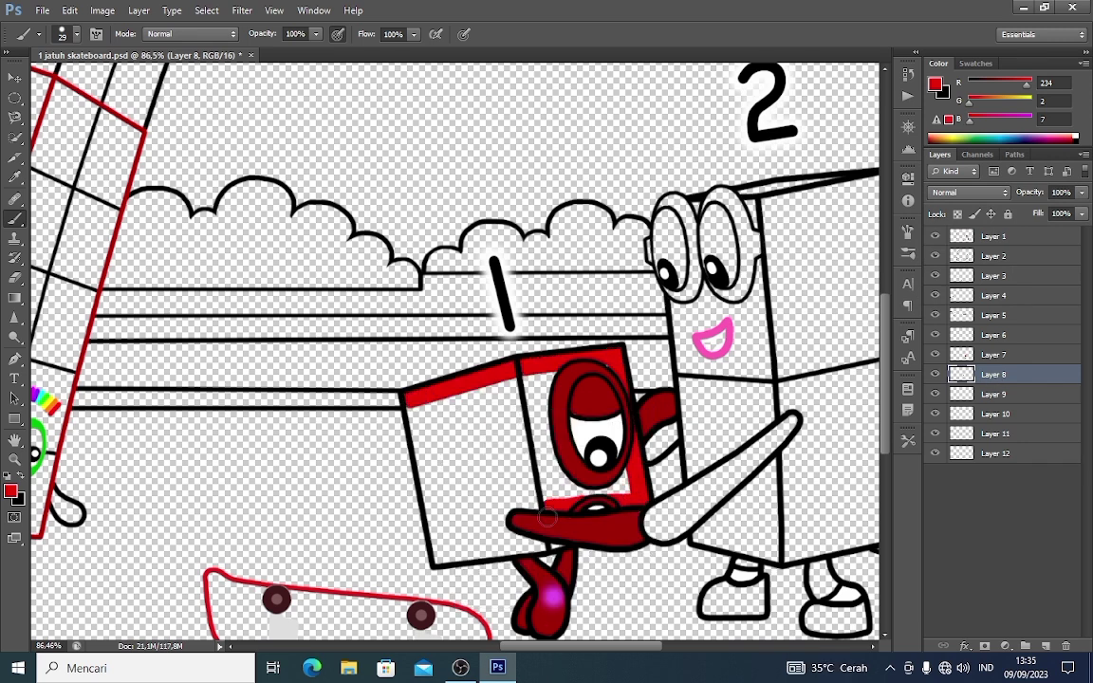
- Fill the remaining side of cube 1 and its unpainted gaps with the same bright red
{"action": "left_click_drag", "start_coordinate": [441, 557], "coordinate": [539, 545]}
{"action": "left_click_drag", "start_coordinate": [414, 409], "coordinate": [439, 545]}
{"action": "mouse_move", "coordinate": [418, 406]}
{"action": "left_mouse_down"}
{"action": "mouse_move", "coordinate": [554, 377]}
{"action": "mouse_move", "coordinate": [442, 441]}
{"action": "mouse_move", "coordinate": [512, 455]}
{"action": "mouse_move", "coordinate": [494, 418]}
{"action": "mouse_move", "coordinate": [560, 423]}
{"action": "mouse_move", "coordinate": [413, 470]}
{"action": "mouse_move", "coordinate": [539, 505]}
{"action": "left_mouse_up"}
{"action": "right_click", "coordinate": [561, 377]}
{"action": "left_click", "coordinate": [618, 413]}
{"action": "left_click", "coordinate": [1008, 374]}
- On Layer 6, paint character 2's eyes near-white (fefcfe) with a 31 px brush and fill the mouth interior in black and white
{"action": "left_click_drag", "start_coordinate": [603, 647], "coordinate": [628, 650]}
{"action": "left_click", "coordinate": [1011, 335]}
{"action": "left_click", "coordinate": [943, 91]}
{"action": "left_click", "coordinate": [869, 141]}
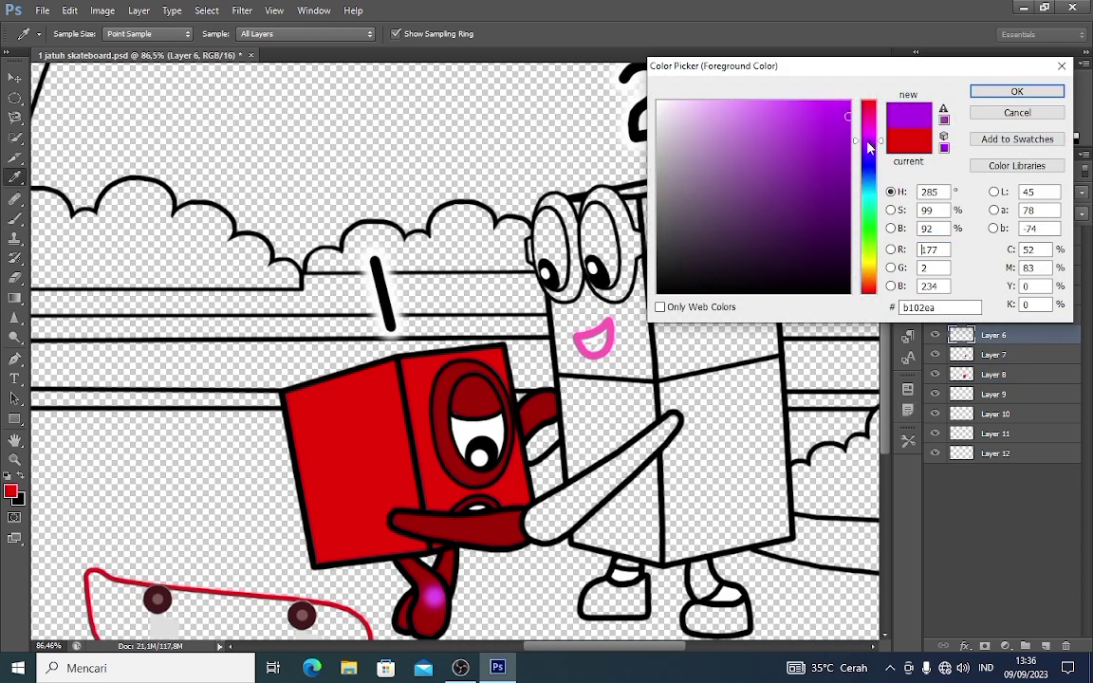
{"action": "left_click", "coordinate": [658, 102]}
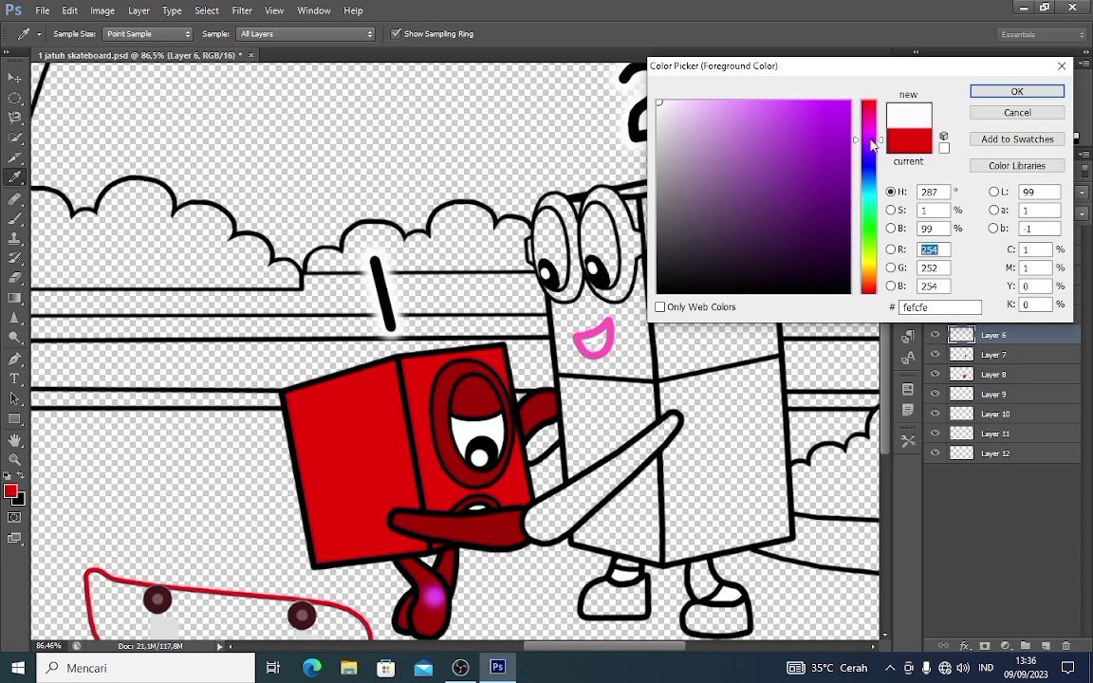
{"action": "left_click", "coordinate": [1016, 91]}
{"action": "key", "text": "b"}
{"action": "right_click", "coordinate": [590, 252]}
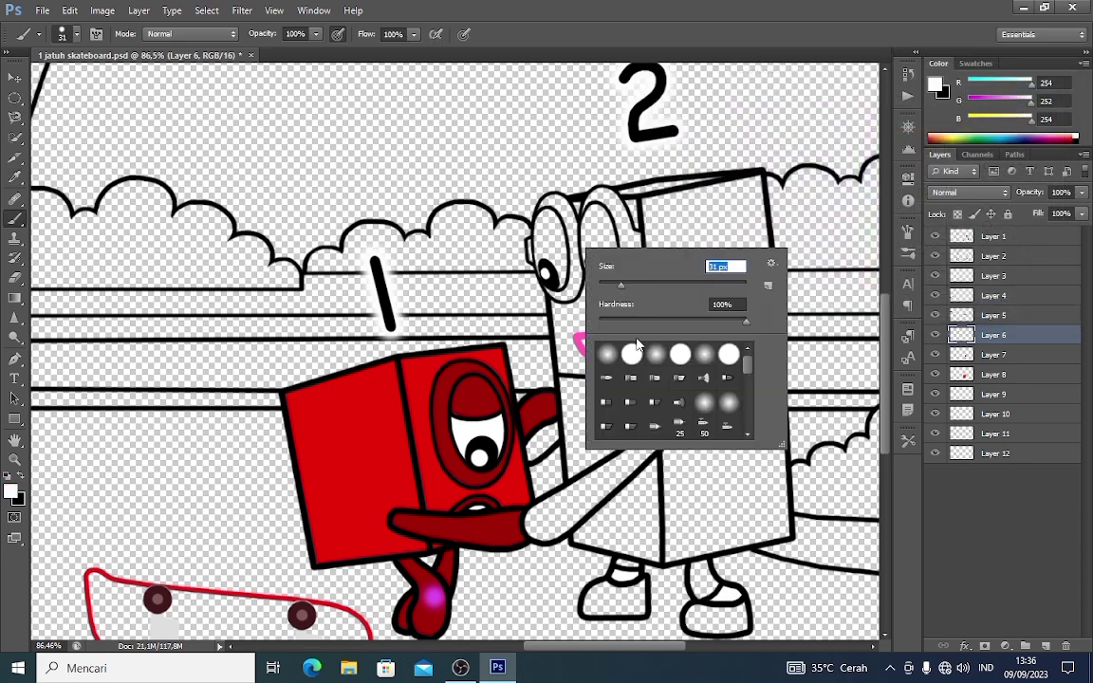
{"action": "left_click", "coordinate": [1008, 342]}
{"action": "left_click_drag", "start_coordinate": [554, 222], "coordinate": [547, 270]}
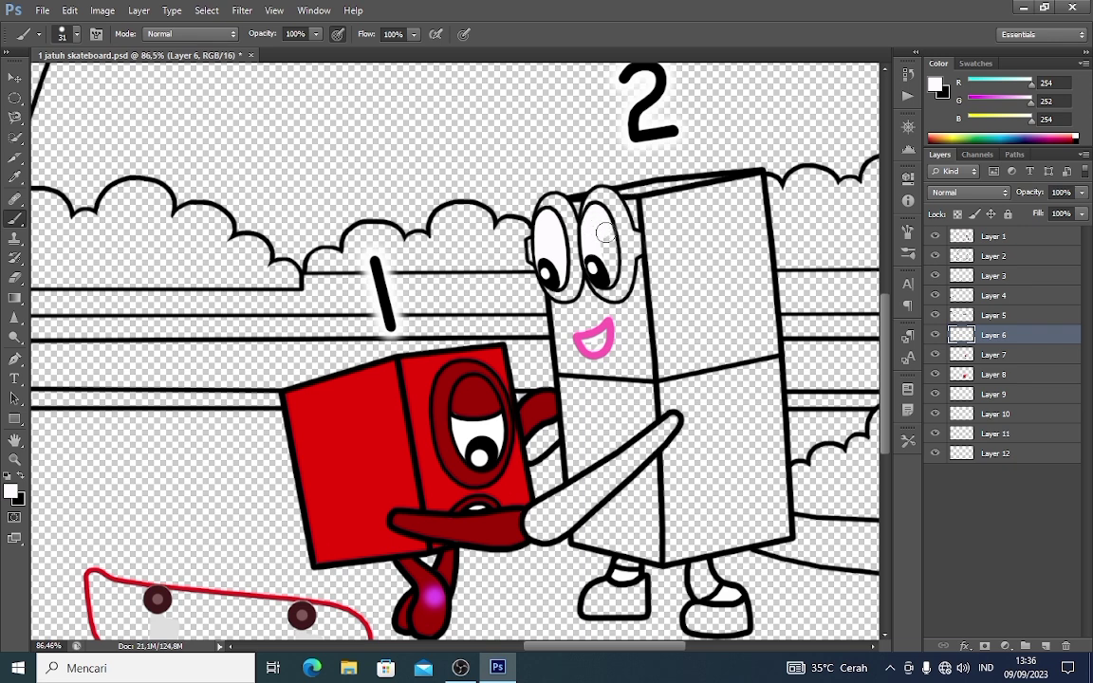
{"action": "left_click", "coordinate": [20, 479]}
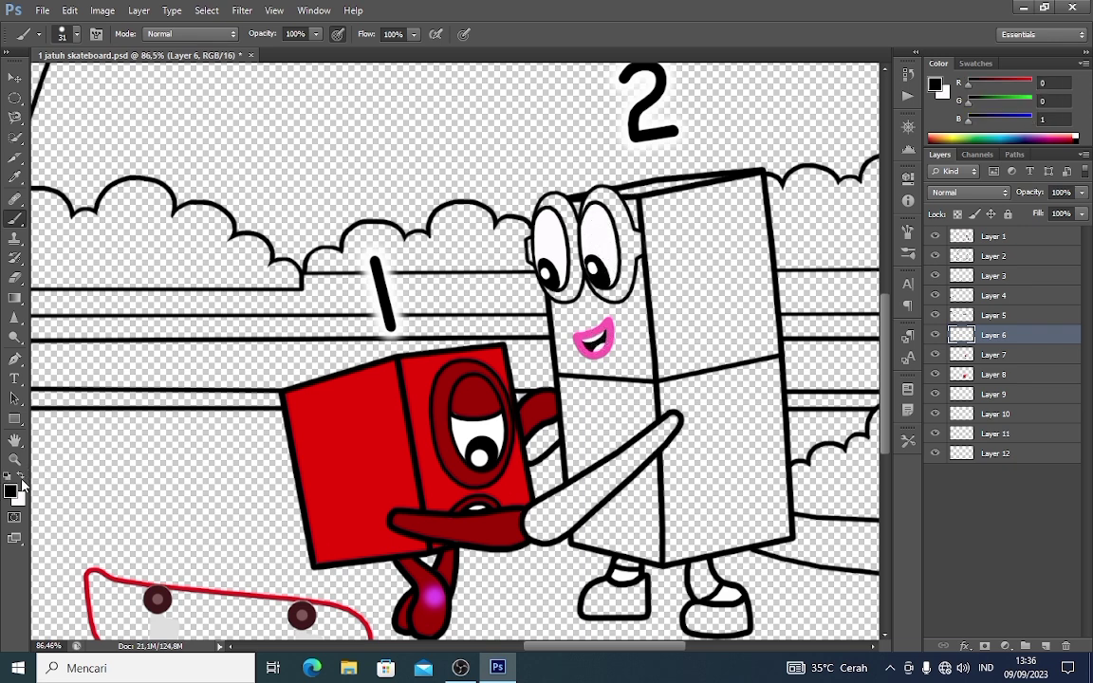
- On Layer 7, paint the glasses around character 2's eyes purple (bd01f3)
{"action": "left_click", "coordinate": [12, 489]}
{"action": "left_click", "coordinate": [849, 110]}
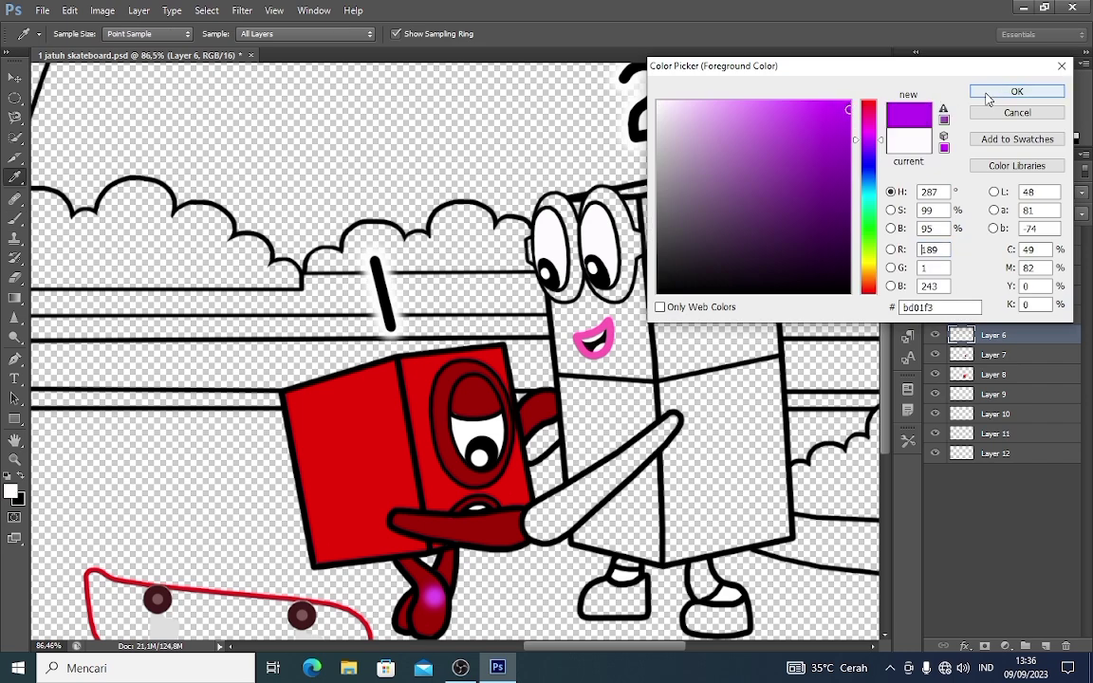
{"action": "left_click", "coordinate": [1017, 91]}
{"action": "left_click", "coordinate": [994, 354]}
{"action": "mouse_move", "coordinate": [537, 247]}
{"action": "left_mouse_down"}
{"action": "mouse_move", "coordinate": [555, 205]}
{"action": "mouse_move", "coordinate": [571, 225]}
{"action": "mouse_move", "coordinate": [576, 285]}
{"action": "mouse_move", "coordinate": [567, 292]}
{"action": "mouse_move", "coordinate": [545, 273]}
{"action": "left_mouse_up"}
{"action": "mouse_move", "coordinate": [593, 208]}
{"action": "left_mouse_down"}
{"action": "mouse_move", "coordinate": [605, 194]}
{"action": "mouse_move", "coordinate": [624, 198]}
{"action": "mouse_move", "coordinate": [637, 224]}
{"action": "mouse_move", "coordinate": [612, 297]}
{"action": "mouse_move", "coordinate": [590, 256]}
{"action": "left_mouse_up"}
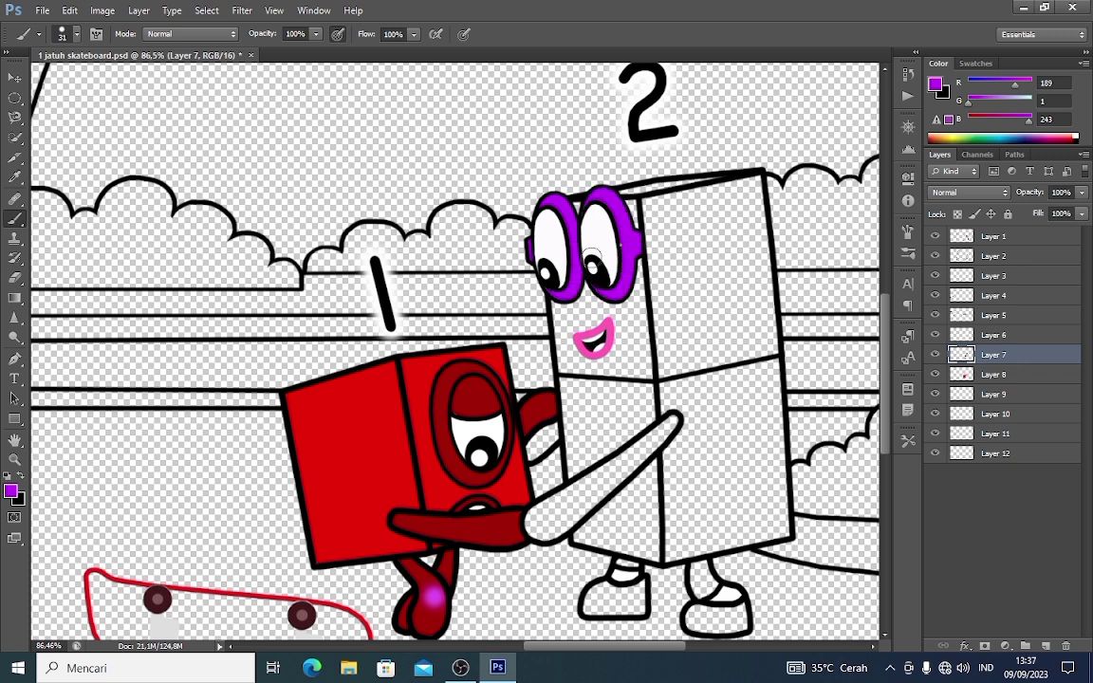
- Fill character 2's arms and legs with the same purple
{"action": "mouse_move", "coordinate": [551, 432]}
{"action": "left_mouse_down"}
{"action": "mouse_move", "coordinate": [537, 449]}
{"action": "mouse_move", "coordinate": [557, 425]}
{"action": "left_mouse_up"}
{"action": "left_click_drag", "start_coordinate": [672, 420], "coordinate": [608, 486]}
{"action": "mouse_move", "coordinate": [646, 443]}
{"action": "left_mouse_down"}
{"action": "mouse_move", "coordinate": [532, 520]}
{"action": "mouse_move", "coordinate": [539, 531]}
{"action": "mouse_move", "coordinate": [560, 525]}
{"action": "mouse_move", "coordinate": [590, 510]}
{"action": "left_mouse_up"}
{"action": "left_click_drag", "start_coordinate": [617, 566], "coordinate": [699, 581]}
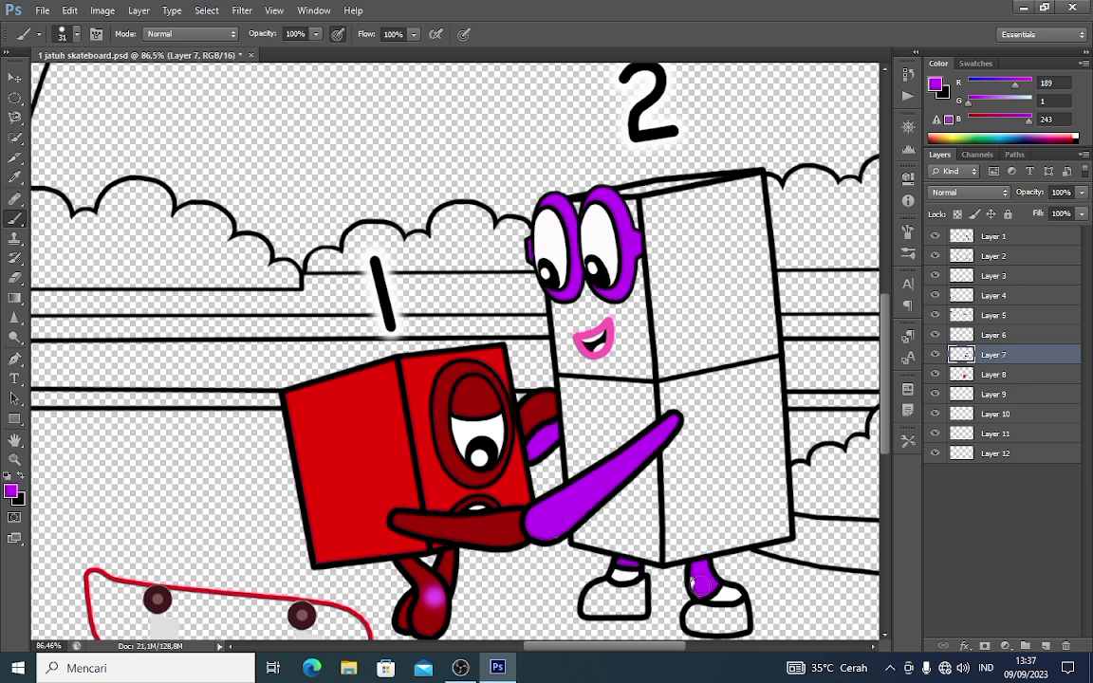
- On Layer 8, fill both blocks of character 2's body with orange-yellow (feae01), using a 61 px brush for the large areas
{"action": "left_click", "coordinate": [997, 376]}
{"action": "left_click", "coordinate": [938, 86]}
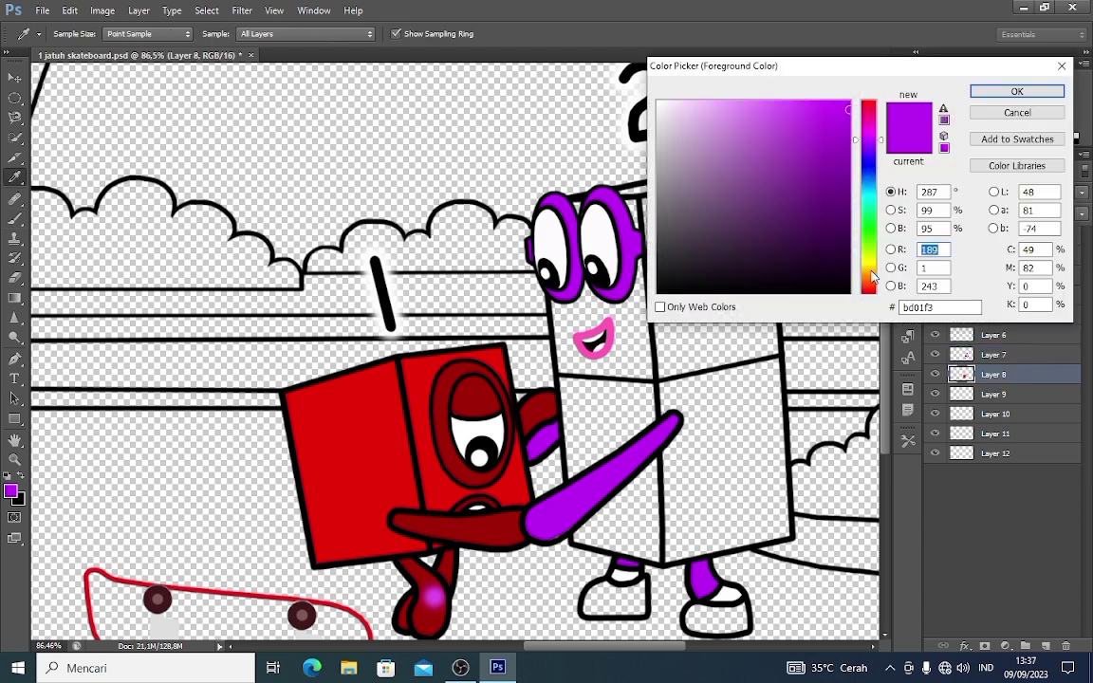
{"action": "left_click", "coordinate": [869, 271]}
{"action": "left_click", "coordinate": [852, 96]}
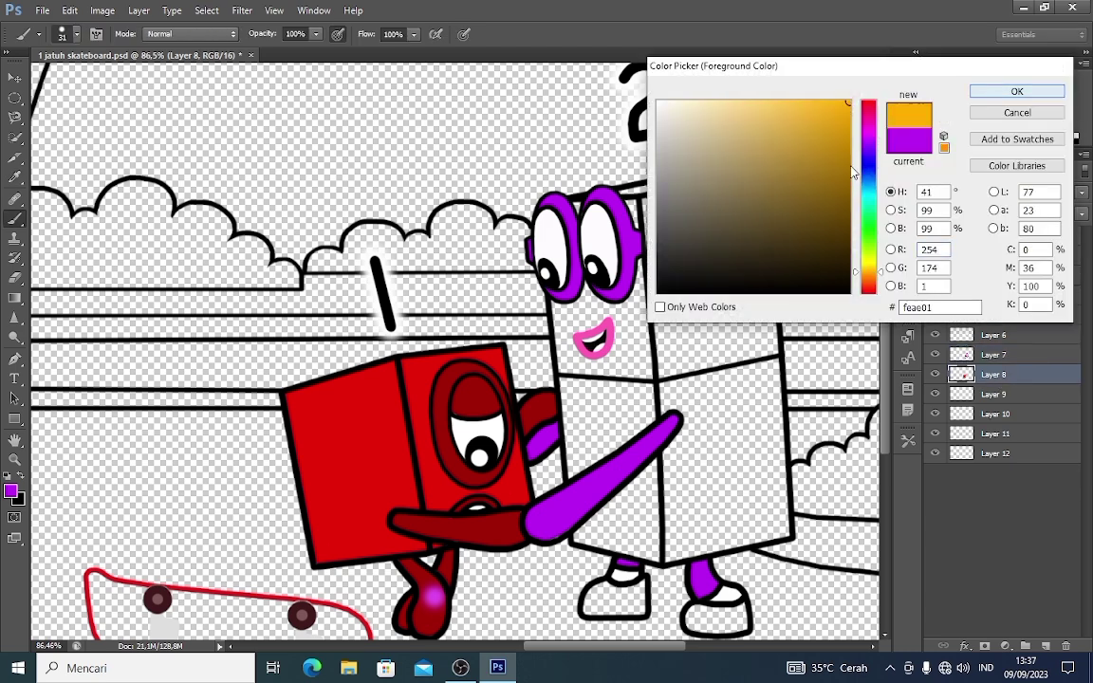
{"action": "left_click", "coordinate": [1017, 91]}
{"action": "mouse_move", "coordinate": [567, 197]}
{"action": "left_mouse_down"}
{"action": "mouse_move", "coordinate": [751, 181]}
{"action": "mouse_move", "coordinate": [774, 404]}
{"action": "left_mouse_up"}
{"action": "mouse_move", "coordinate": [783, 526]}
{"action": "left_mouse_down"}
{"action": "mouse_move", "coordinate": [653, 560]}
{"action": "mouse_move", "coordinate": [662, 557]}
{"action": "mouse_move", "coordinate": [580, 534]}
{"action": "mouse_move", "coordinate": [560, 297]}
{"action": "mouse_move", "coordinate": [611, 303]}
{"action": "mouse_move", "coordinate": [637, 276]}
{"action": "mouse_move", "coordinate": [631, 207]}
{"action": "mouse_move", "coordinate": [739, 201]}
{"action": "mouse_move", "coordinate": [656, 224]}
{"action": "mouse_move", "coordinate": [738, 229]}
{"action": "mouse_move", "coordinate": [668, 265]}
{"action": "mouse_move", "coordinate": [736, 294]}
{"action": "mouse_move", "coordinate": [611, 316]}
{"action": "mouse_move", "coordinate": [590, 346]}
{"action": "mouse_move", "coordinate": [750, 317]}
{"action": "mouse_move", "coordinate": [715, 359]}
{"action": "mouse_move", "coordinate": [605, 374]}
{"action": "mouse_move", "coordinate": [587, 392]}
{"action": "mouse_move", "coordinate": [717, 399]}
{"action": "mouse_move", "coordinate": [724, 385]}
{"action": "mouse_move", "coordinate": [754, 397]}
{"action": "mouse_move", "coordinate": [620, 420]}
{"action": "mouse_move", "coordinate": [595, 445]}
{"action": "mouse_move", "coordinate": [670, 446]}
{"action": "mouse_move", "coordinate": [753, 424]}
{"action": "mouse_move", "coordinate": [721, 468]}
{"action": "mouse_move", "coordinate": [671, 489]}
{"action": "mouse_move", "coordinate": [757, 480]}
{"action": "mouse_move", "coordinate": [731, 520]}
{"action": "mouse_move", "coordinate": [649, 534]}
{"action": "mouse_move", "coordinate": [637, 512]}
{"action": "mouse_move", "coordinate": [660, 484]}
{"action": "mouse_move", "coordinate": [627, 494]}
{"action": "left_mouse_up"}
{"action": "right_click", "coordinate": [687, 229]}
{"action": "left_click", "coordinate": [749, 269]}
{"action": "left_click", "coordinate": [990, 370]}
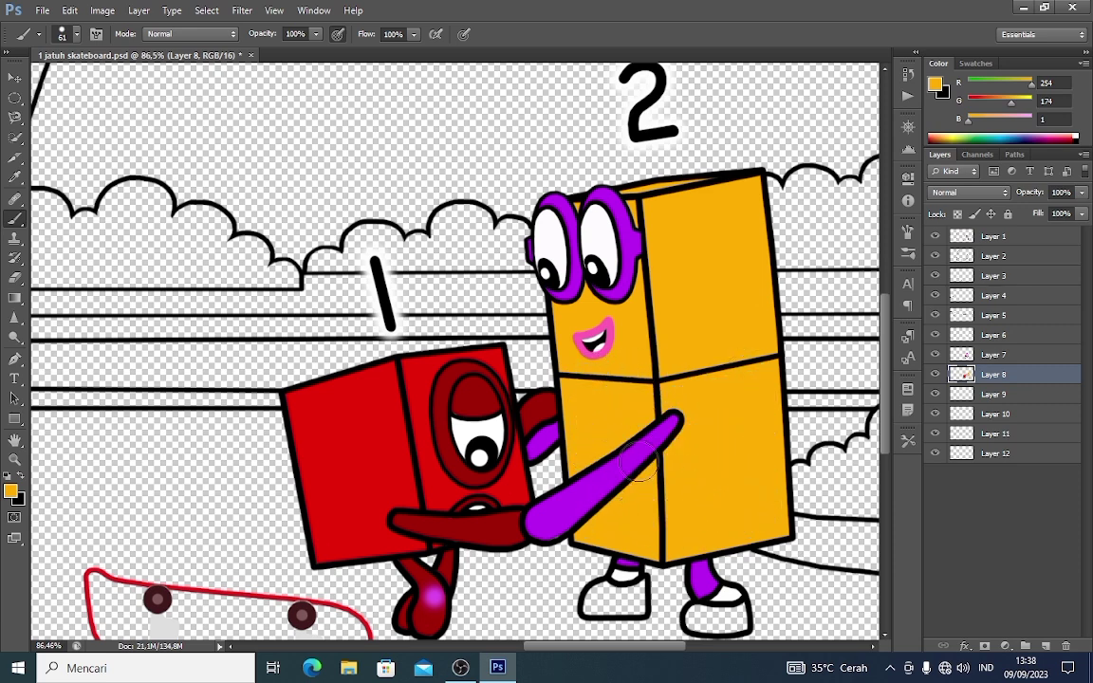
- Paint both of character 2's shoes orange-yellow with a 34 px brush
{"action": "right_click", "coordinate": [685, 441]}
{"action": "left_click", "coordinate": [723, 477]}
{"action": "left_click", "coordinate": [1000, 378]}
{"action": "mouse_move", "coordinate": [657, 575]}
{"action": "left_mouse_down"}
{"action": "mouse_move", "coordinate": [629, 596]}
{"action": "mouse_move", "coordinate": [638, 608]}
{"action": "mouse_move", "coordinate": [604, 604]}
{"action": "mouse_move", "coordinate": [612, 587]}
{"action": "left_mouse_up"}
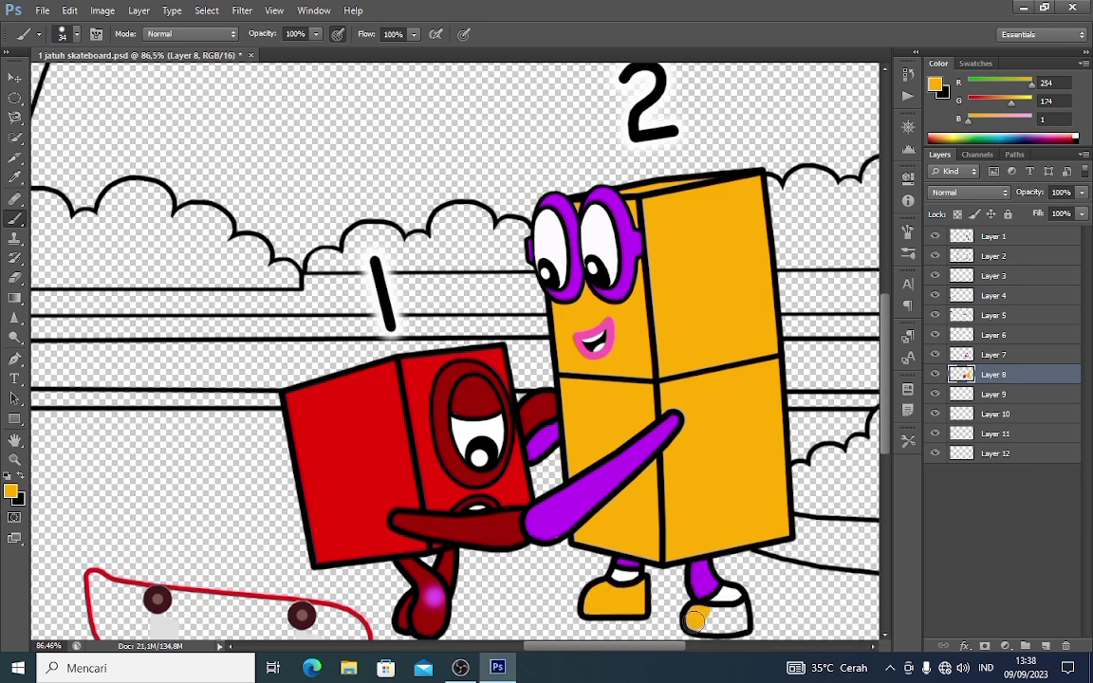
{"action": "left_click_drag", "start_coordinate": [691, 619], "coordinate": [723, 613]}
- Paint the soles of character 2's shoes a darker orange (R 254, G 138, B 1) with a 13 px brush
{"action": "left_click", "coordinate": [934, 84]}
{"action": "left_click_drag", "start_coordinate": [871, 275], "coordinate": [871, 278]}
{"action": "left_click", "coordinate": [993, 94]}
{"action": "right_click", "coordinate": [623, 459]}
{"action": "left_click_drag", "start_coordinate": [648, 489], "coordinate": [642, 489]}
{"action": "left_click", "coordinate": [968, 378]}
{"action": "left_click_drag", "start_coordinate": [642, 612], "coordinate": [592, 612]}
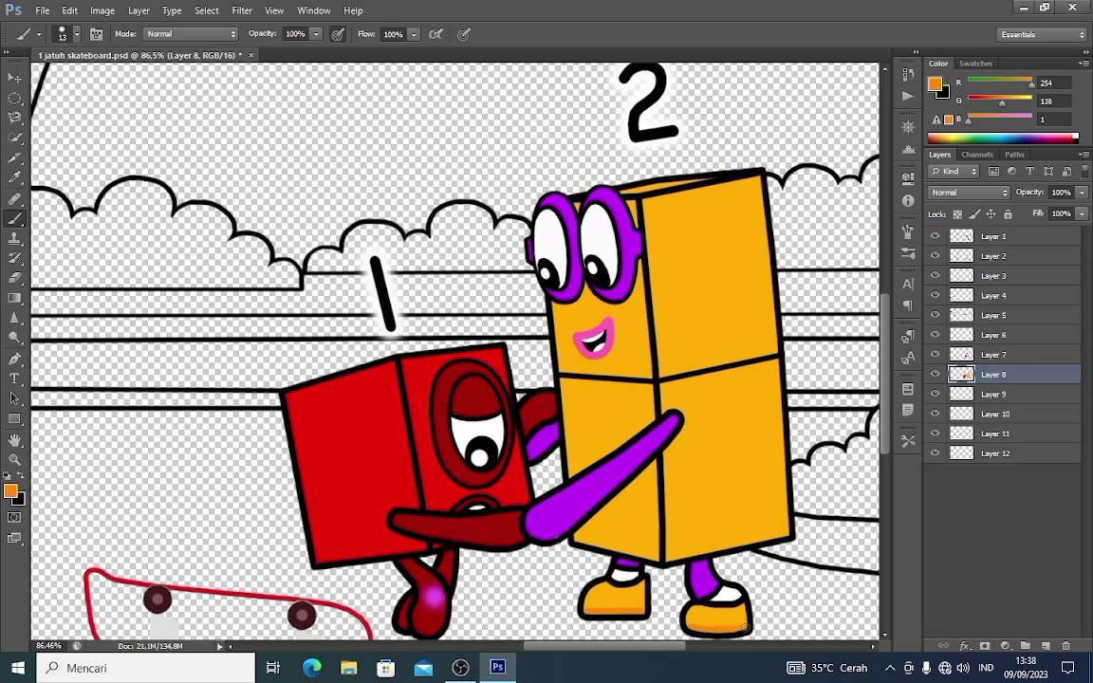
- Fill the skateboard deck with pinkish red (f64556) using a 33 px brush
{"action": "scroll", "coordinate": [345, 518], "scroll_direction": "down", "scroll_amount": 2}
{"action": "left_click", "coordinate": [938, 89]}
{"action": "left_click", "coordinate": [873, 104]}
{"action": "left_click", "coordinate": [783, 109]}
{"action": "left_click", "coordinate": [797, 107]}
{"action": "left_click", "coordinate": [1004, 94]}
{"action": "right_click", "coordinate": [159, 517]}
{"action": "left_click", "coordinate": [195, 555]}
{"action": "left_click", "coordinate": [17, 220]}
{"action": "mouse_move", "coordinate": [93, 524]}
{"action": "left_mouse_down"}
{"action": "mouse_move", "coordinate": [139, 540]}
{"action": "mouse_move", "coordinate": [100, 541]}
{"action": "mouse_move", "coordinate": [106, 574]}
{"action": "mouse_move", "coordinate": [132, 591]}
{"action": "mouse_move", "coordinate": [155, 561]}
{"action": "mouse_move", "coordinate": [122, 551]}
{"action": "mouse_move", "coordinate": [136, 565]}
{"action": "mouse_move", "coordinate": [112, 540]}
{"action": "mouse_move", "coordinate": [181, 544]}
{"action": "left_mouse_up"}
{"action": "mouse_move", "coordinate": [300, 556]}
{"action": "left_mouse_down"}
{"action": "mouse_move", "coordinate": [348, 568]}
{"action": "mouse_move", "coordinate": [355, 601]}
{"action": "mouse_move", "coordinate": [311, 611]}
{"action": "mouse_move", "coordinate": [342, 586]}
{"action": "mouse_move", "coordinate": [324, 581]}
{"action": "mouse_move", "coordinate": [289, 612]}
{"action": "mouse_move", "coordinate": [171, 599]}
{"action": "mouse_move", "coordinate": [168, 560]}
{"action": "mouse_move", "coordinate": [219, 560]}
{"action": "mouse_move", "coordinate": [287, 575]}
{"action": "mouse_move", "coordinate": [195, 568]}
{"action": "mouse_move", "coordinate": [266, 594]}
{"action": "left_mouse_up"}
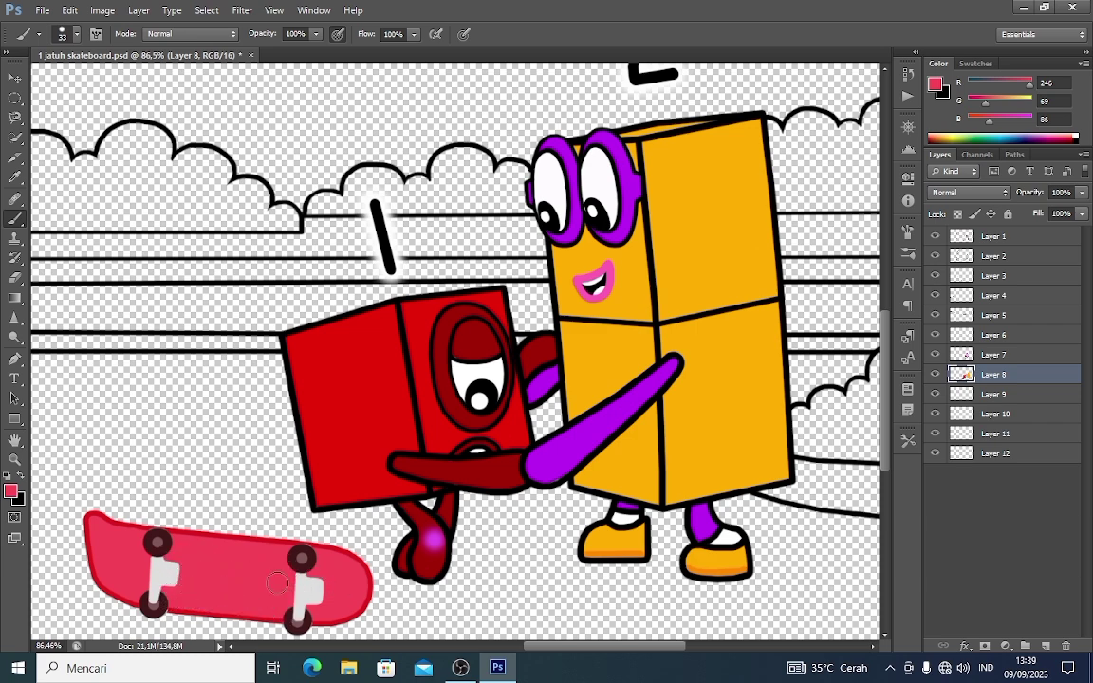
- On Layer 6, paint the inside of character 14's mouth in near-white (R 253, G 254, B 253) and black with a 22 px brush
{"action": "scroll", "coordinate": [277, 582], "scroll_direction": "down", "scroll_amount": 6}
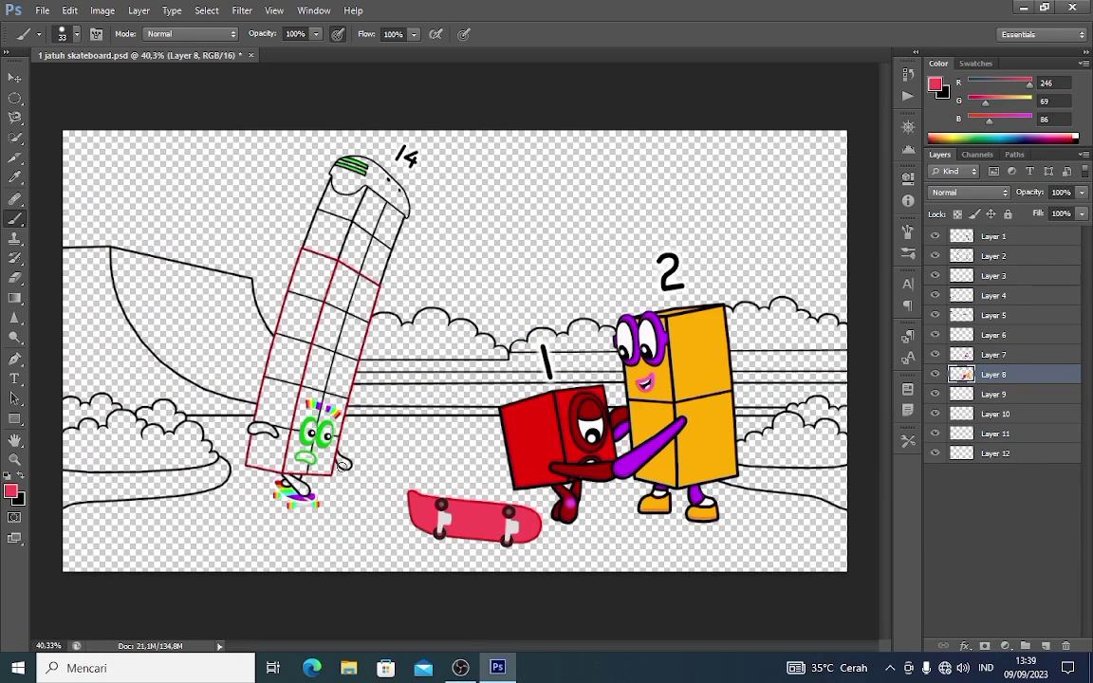
{"action": "left_click", "coordinate": [1003, 335]}
{"action": "left_click", "coordinate": [11, 492]}
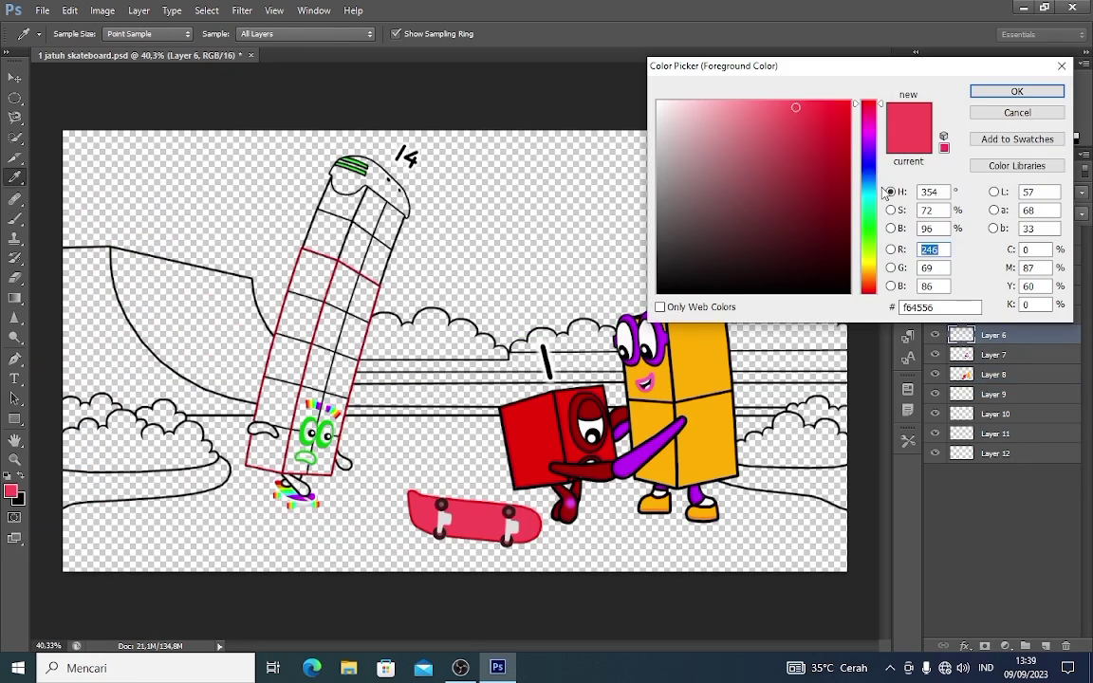
{"action": "left_click", "coordinate": [871, 229]}
{"action": "left_click", "coordinate": [658, 102]}
{"action": "key", "text": "Return"}
{"action": "key", "text": "b"}
{"action": "scroll", "coordinate": [310, 443], "scroll_direction": "up", "scroll_amount": 5}
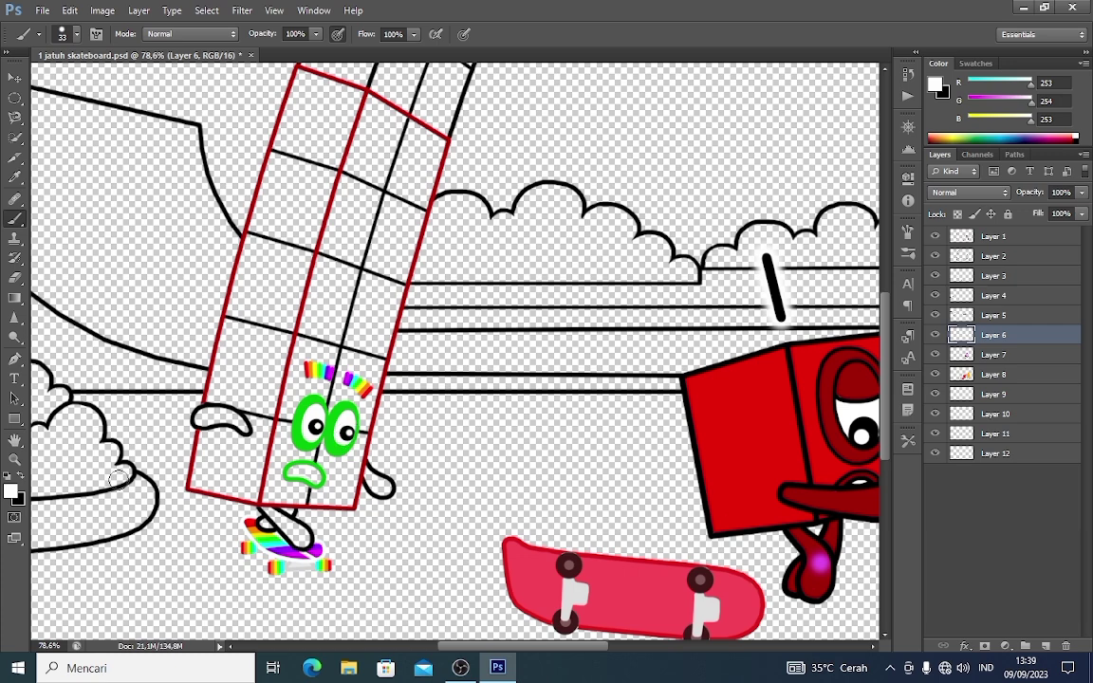
{"action": "key", "text": "x"}
{"action": "right_click", "coordinate": [295, 471]}
{"action": "left_click_drag", "start_coordinate": [332, 489], "coordinate": [327, 488]}
{"action": "left_click", "coordinate": [14, 223]}
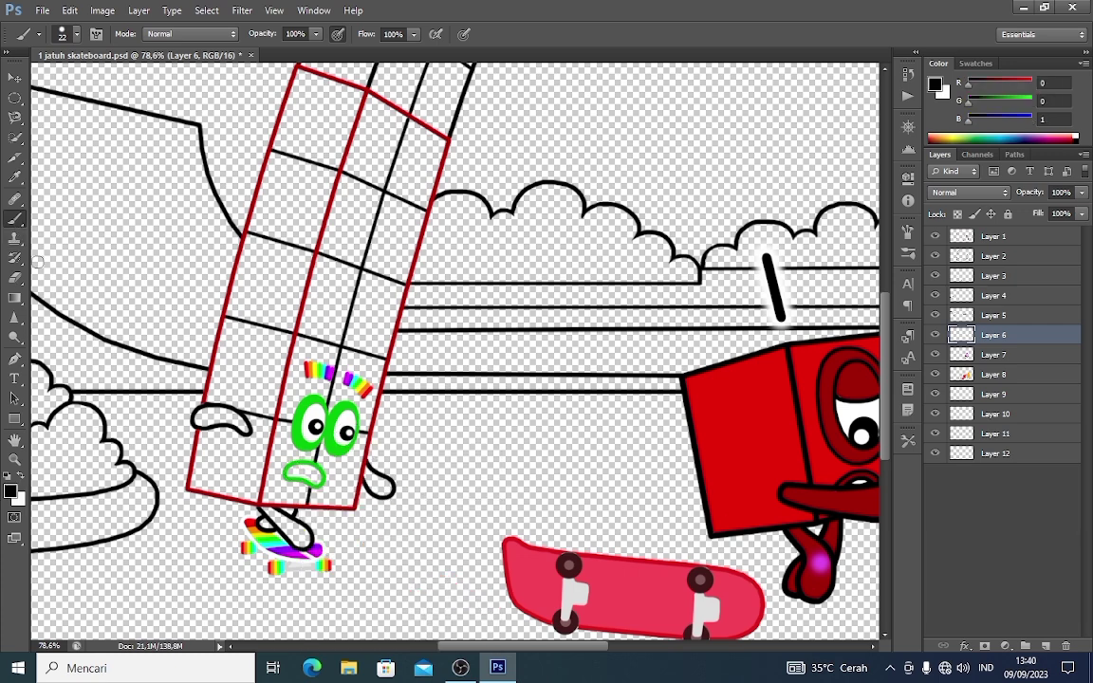
{"action": "left_click", "coordinate": [20, 476]}
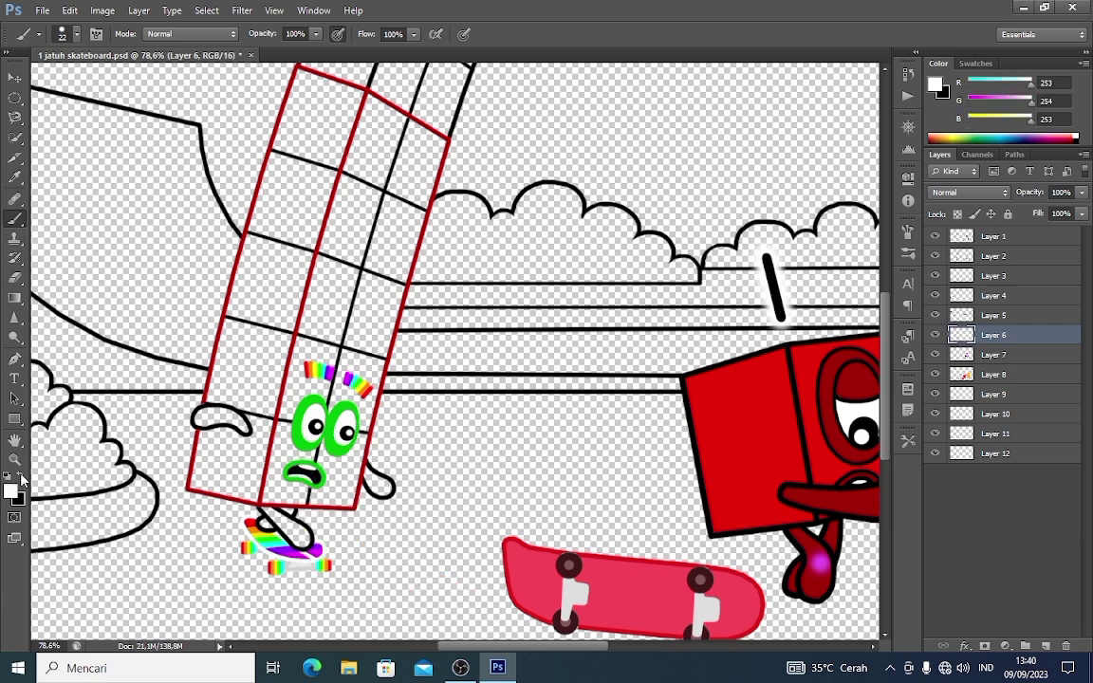
- Paint character 14's arms and legs green (R 1, G 180, B 5)
{"action": "left_click", "coordinate": [12, 491]}
{"action": "left_click", "coordinate": [849, 157]}
{"action": "left_click", "coordinate": [1016, 91]}
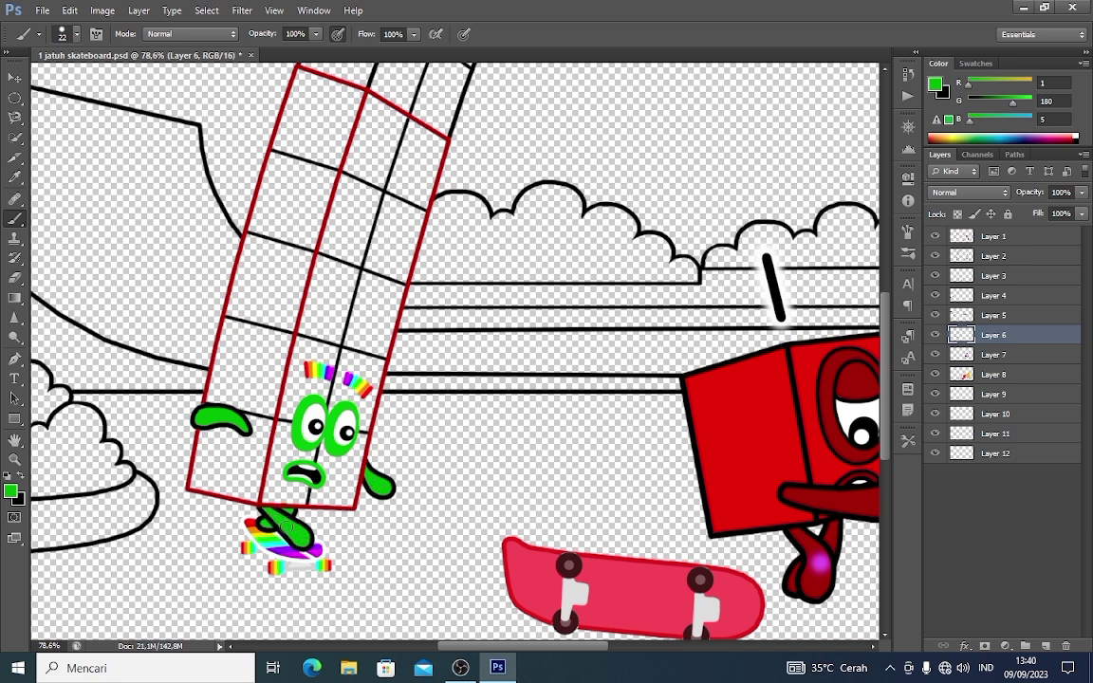
- Fill character 14's helmet with a darker green (R 0, G 167, B 4)
{"action": "scroll", "coordinate": [797, 333], "scroll_direction": "up", "scroll_amount": 4}
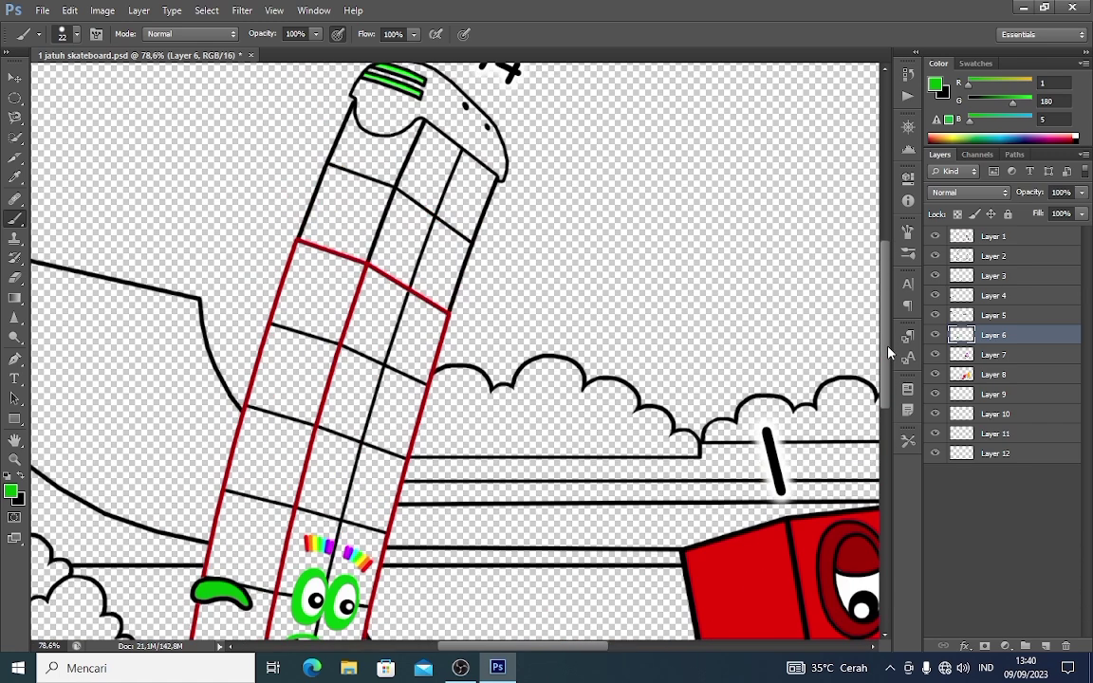
{"action": "scroll", "coordinate": [889, 334], "scroll_direction": "up", "scroll_amount": 1}
{"action": "left_click", "coordinate": [10, 491]}
{"action": "left_click", "coordinate": [766, 150]}
{"action": "left_click", "coordinate": [1013, 90]}
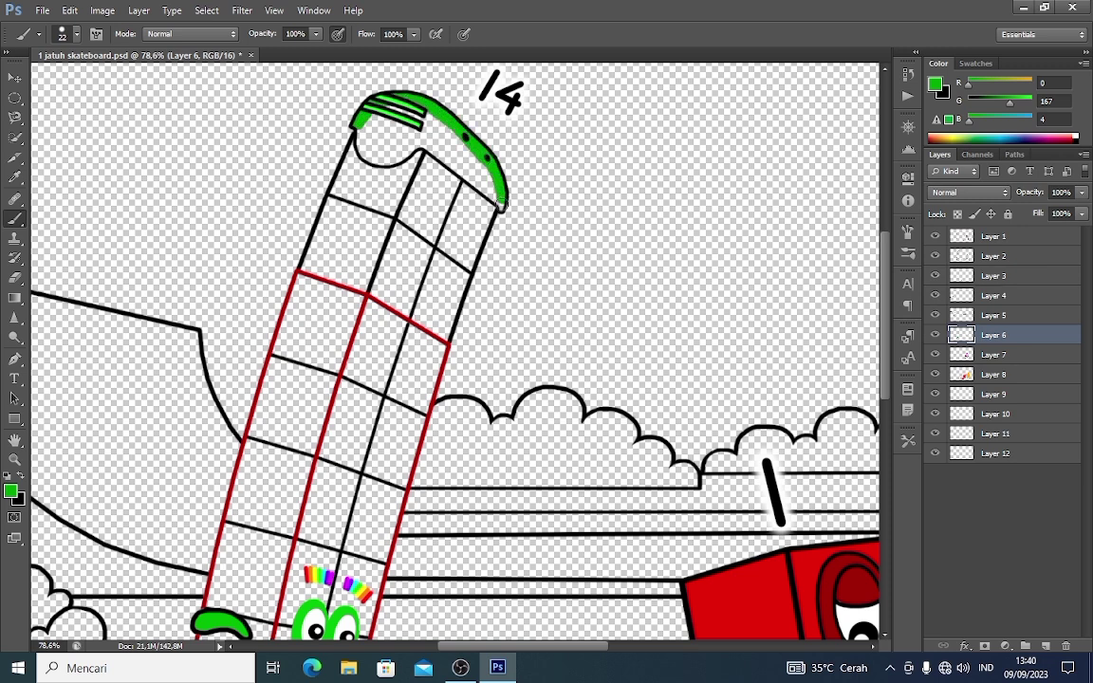
{"action": "mouse_move", "coordinate": [469, 167]}
{"action": "left_mouse_down"}
{"action": "mouse_move", "coordinate": [385, 133]}
{"action": "mouse_move", "coordinate": [369, 133]}
{"action": "mouse_move", "coordinate": [363, 147]}
{"action": "left_mouse_up"}
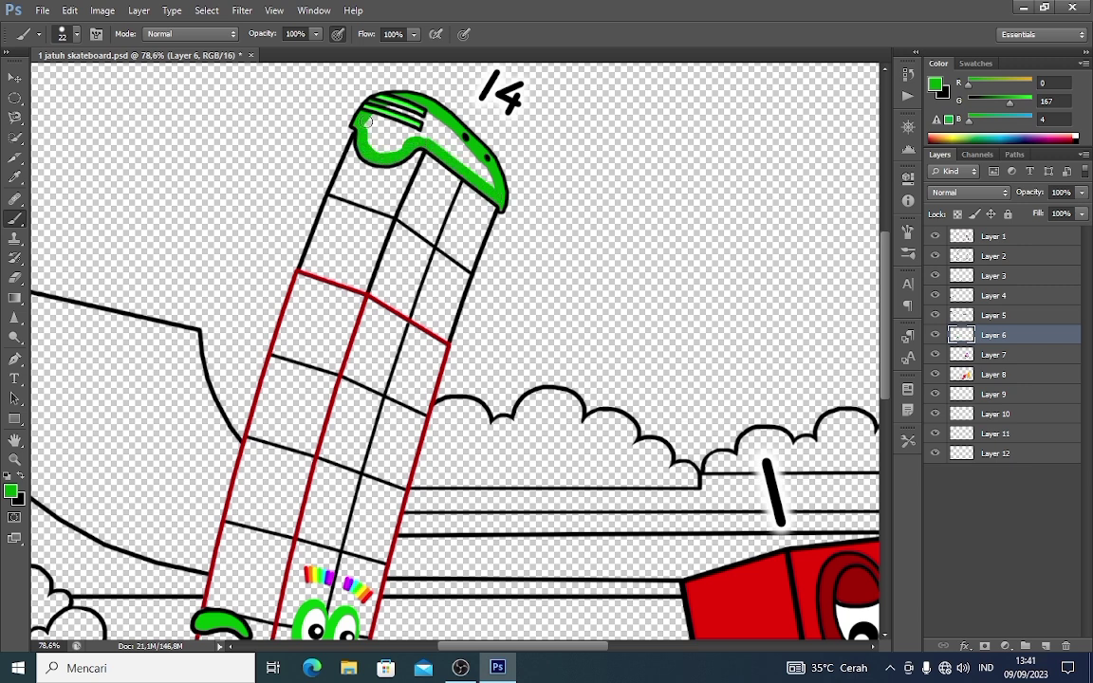
{"action": "mouse_move", "coordinate": [424, 120]}
{"action": "left_mouse_down"}
{"action": "mouse_move", "coordinate": [494, 183]}
{"action": "mouse_move", "coordinate": [418, 134]}
{"action": "mouse_move", "coordinate": [451, 147]}
{"action": "mouse_move", "coordinate": [396, 139]}
{"action": "left_mouse_up"}
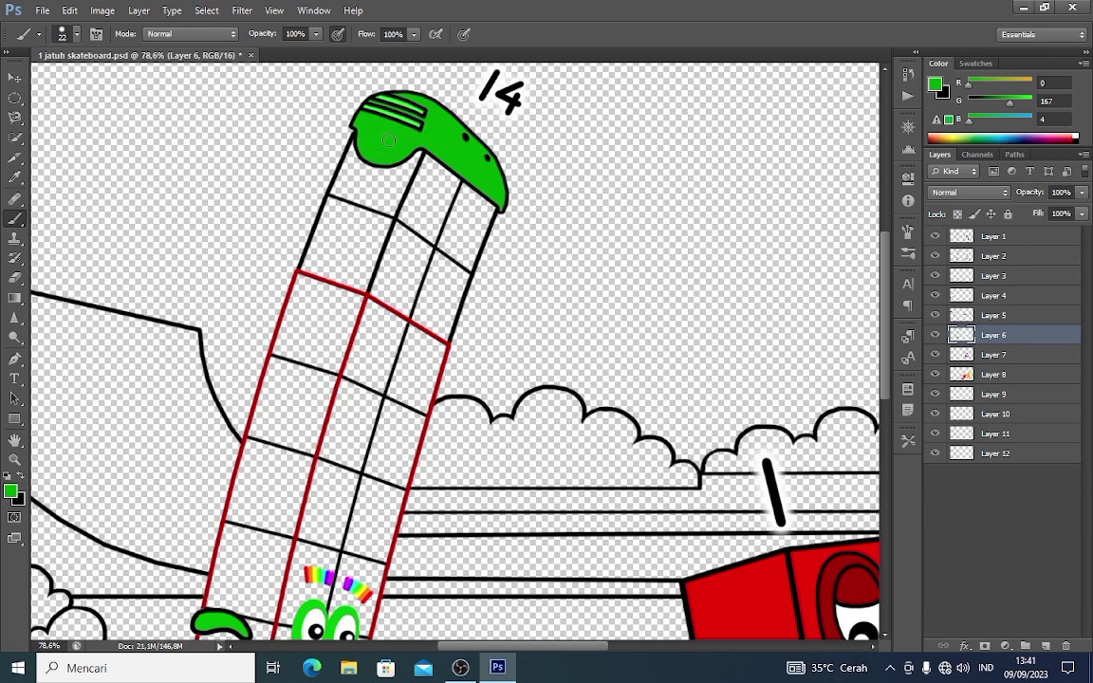
- On Layer 7, fill the blocks directly below character 14's helmet with bright green (R 1, G 241, B 7), enlarging the brush for the interiors
{"action": "left_click", "coordinate": [935, 85]}
{"action": "left_click", "coordinate": [849, 111]}
{"action": "left_click", "coordinate": [1018, 92]}
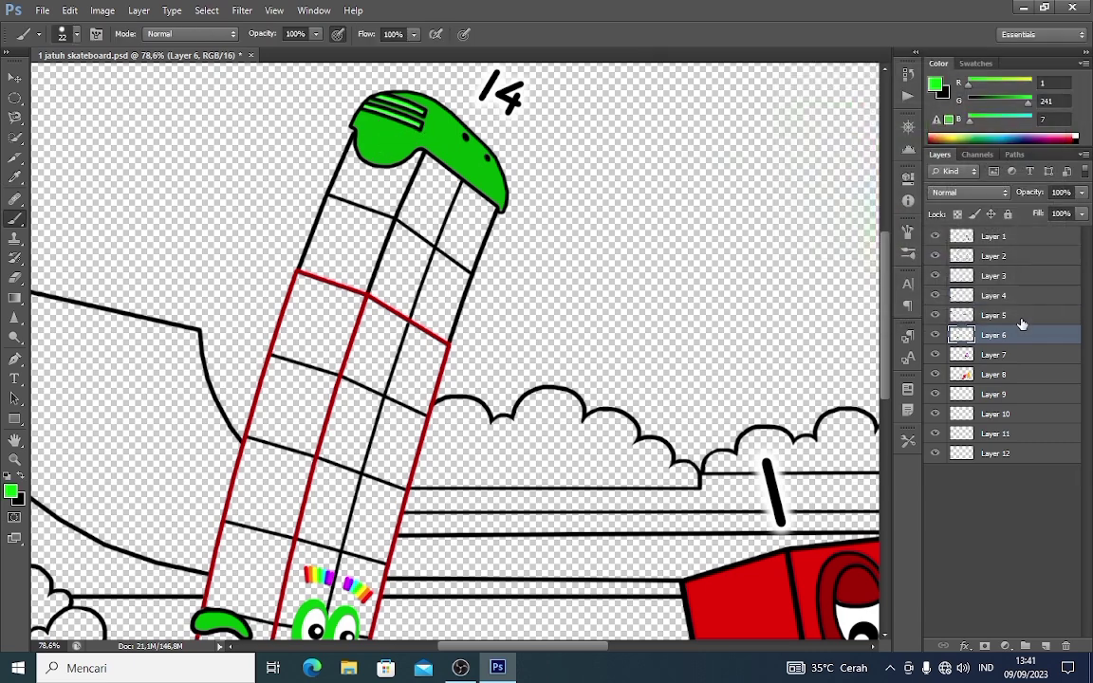
{"action": "left_click", "coordinate": [1011, 355]}
{"action": "mouse_move", "coordinate": [352, 144]}
{"action": "left_mouse_down"}
{"action": "mouse_move", "coordinate": [306, 267]}
{"action": "mouse_move", "coordinate": [444, 335]}
{"action": "mouse_move", "coordinate": [493, 206]}
{"action": "left_mouse_up"}
{"action": "right_click", "coordinate": [459, 207]}
{"action": "left_click", "coordinate": [510, 245]}
{"action": "left_click", "coordinate": [11, 219]}
{"action": "mouse_move", "coordinate": [361, 174]}
{"action": "left_mouse_down"}
{"action": "mouse_move", "coordinate": [398, 160]}
{"action": "mouse_move", "coordinate": [432, 185]}
{"action": "mouse_move", "coordinate": [344, 178]}
{"action": "mouse_move", "coordinate": [425, 215]}
{"action": "mouse_move", "coordinate": [379, 233]}
{"action": "mouse_move", "coordinate": [303, 214]}
{"action": "mouse_move", "coordinate": [332, 247]}
{"action": "mouse_move", "coordinate": [446, 266]}
{"action": "mouse_move", "coordinate": [380, 275]}
{"action": "mouse_move", "coordinate": [394, 237]}
{"action": "left_mouse_up"}
- On Layer 8, fill the left column of character 14's red-outlined blocks with red (R 253, G 0, B 6) using a 36 px brush
{"action": "scroll", "coordinate": [888, 318], "scroll_direction": "down", "scroll_amount": 1}
{"action": "left_click_drag", "start_coordinate": [886, 317], "coordinate": [886, 336]}
{"action": "left_click", "coordinate": [937, 84]}
{"action": "left_click", "coordinate": [868, 101]}
{"action": "left_click", "coordinate": [851, 99]}
{"action": "left_click", "coordinate": [1011, 92]}
{"action": "key", "text": "b"}
{"action": "right_click", "coordinate": [343, 226]}
{"action": "left_click", "coordinate": [382, 262]}
{"action": "left_click", "coordinate": [11, 220]}
{"action": "left_click", "coordinate": [1013, 377]}
{"action": "left_click", "coordinate": [302, 183]}
{"action": "left_click", "coordinate": [353, 199], "text": "shift"}
{"action": "mouse_move", "coordinate": [353, 199]}
{"action": "left_mouse_down"}
{"action": "mouse_move", "coordinate": [292, 260]}
{"action": "mouse_move", "coordinate": [268, 353]}
{"action": "mouse_move", "coordinate": [245, 451]}
{"action": "mouse_move", "coordinate": [250, 595]}
{"action": "left_mouse_up"}
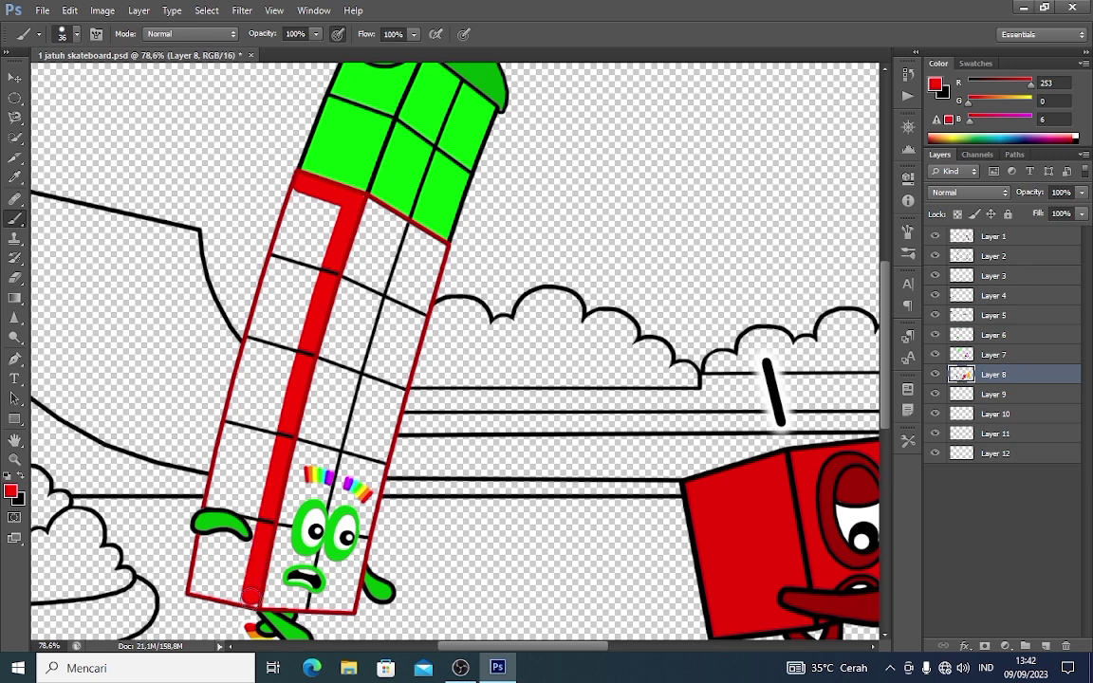
{"action": "left_click", "coordinate": [198, 585], "text": "shift"}
{"action": "mouse_move", "coordinate": [226, 458]}
{"action": "left_mouse_down"}
{"action": "mouse_move", "coordinate": [301, 191]}
{"action": "mouse_move", "coordinate": [330, 205]}
{"action": "mouse_move", "coordinate": [293, 283]}
{"action": "mouse_move", "coordinate": [304, 234]}
{"action": "mouse_move", "coordinate": [314, 216]}
{"action": "mouse_move", "coordinate": [282, 391]}
{"action": "mouse_move", "coordinate": [296, 286]}
{"action": "mouse_move", "coordinate": [268, 365]}
{"action": "mouse_move", "coordinate": [274, 345]}
{"action": "mouse_move", "coordinate": [240, 492]}
{"action": "mouse_move", "coordinate": [274, 393]}
{"action": "mouse_move", "coordinate": [252, 483]}
{"action": "mouse_move", "coordinate": [271, 444]}
{"action": "mouse_move", "coordinate": [237, 579]}
{"action": "mouse_move", "coordinate": [222, 562]}
{"action": "mouse_move", "coordinate": [234, 496]}
{"action": "mouse_move", "coordinate": [222, 542]}
{"action": "left_mouse_up"}
- On Layer 9, fill character 14's remaining red-outlined blocks with near-white (fffefe), using a 77 px brush for the interior
{"action": "left_click", "coordinate": [934, 85]}
{"action": "left_click", "coordinate": [656, 99]}
{"action": "left_click", "coordinate": [1018, 90]}
{"action": "left_click", "coordinate": [1004, 394]}
{"action": "left_click_drag", "start_coordinate": [337, 184], "coordinate": [391, 224]}
{"action": "mouse_move", "coordinate": [396, 385]}
{"action": "left_mouse_down"}
{"action": "mouse_move", "coordinate": [335, 435]}
{"action": "mouse_move", "coordinate": [316, 510]}
{"action": "mouse_move", "coordinate": [310, 541]}
{"action": "mouse_move", "coordinate": [345, 603]}
{"action": "left_mouse_up"}
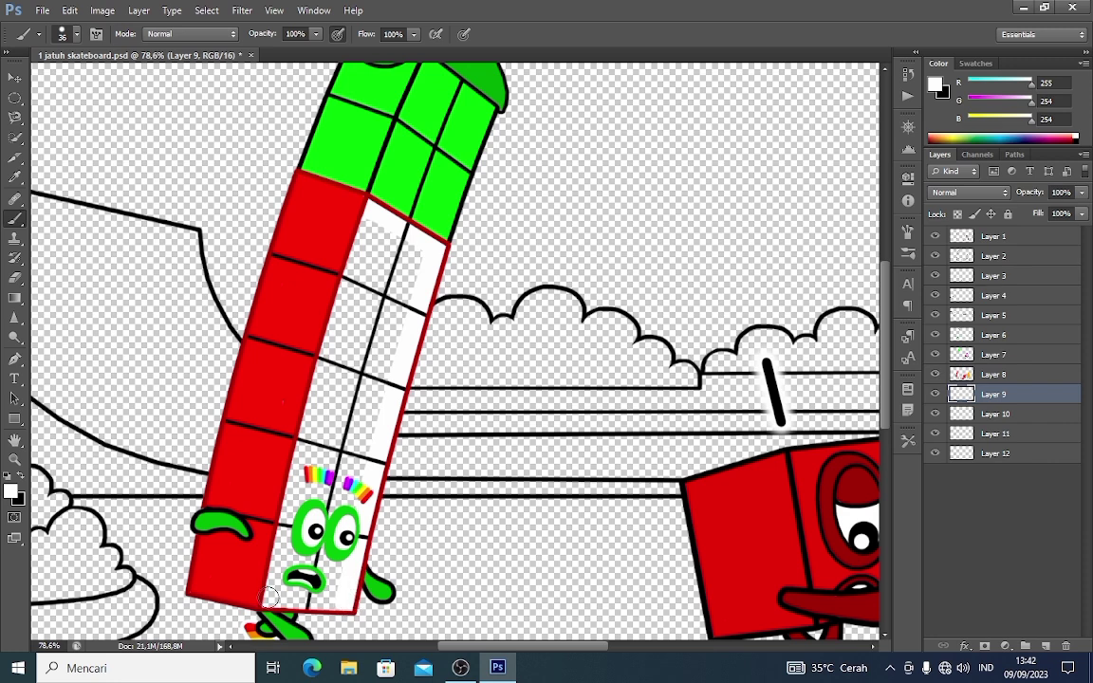
{"action": "right_click", "coordinate": [372, 353]}
{"action": "left_click_drag", "start_coordinate": [409, 385], "coordinate": [440, 387]}
{"action": "left_click", "coordinate": [13, 224]}
{"action": "mouse_move", "coordinate": [374, 235]}
{"action": "left_mouse_down"}
{"action": "mouse_move", "coordinate": [378, 277]}
{"action": "mouse_move", "coordinate": [338, 309]}
{"action": "mouse_move", "coordinate": [318, 365]}
{"action": "mouse_move", "coordinate": [325, 472]}
{"action": "mouse_move", "coordinate": [253, 469]}
{"action": "mouse_move", "coordinate": [296, 524]}
{"action": "mouse_move", "coordinate": [315, 462]}
{"action": "left_mouse_up"}
- On Layer 9, fill the foreground bushes at both edges of the scene with green (R 1, G 137, B 7), ending with a 39 px brush
{"action": "scroll", "coordinate": [552, 325], "scroll_direction": "down", "scroll_amount": 7}
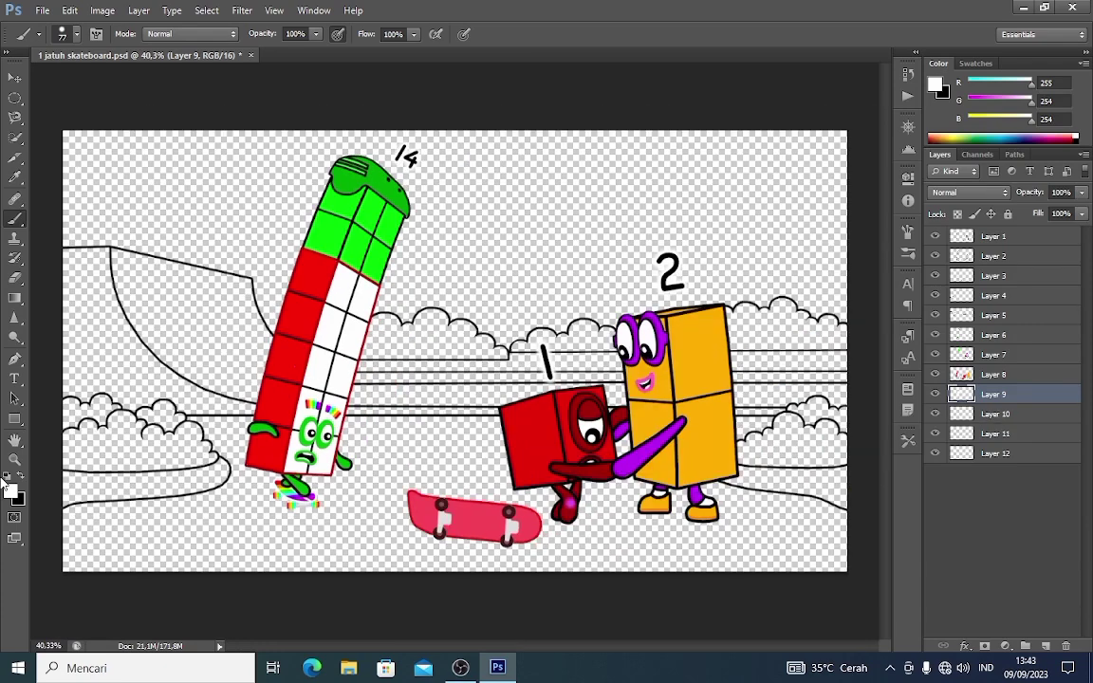
{"action": "left_click", "coordinate": [11, 490]}
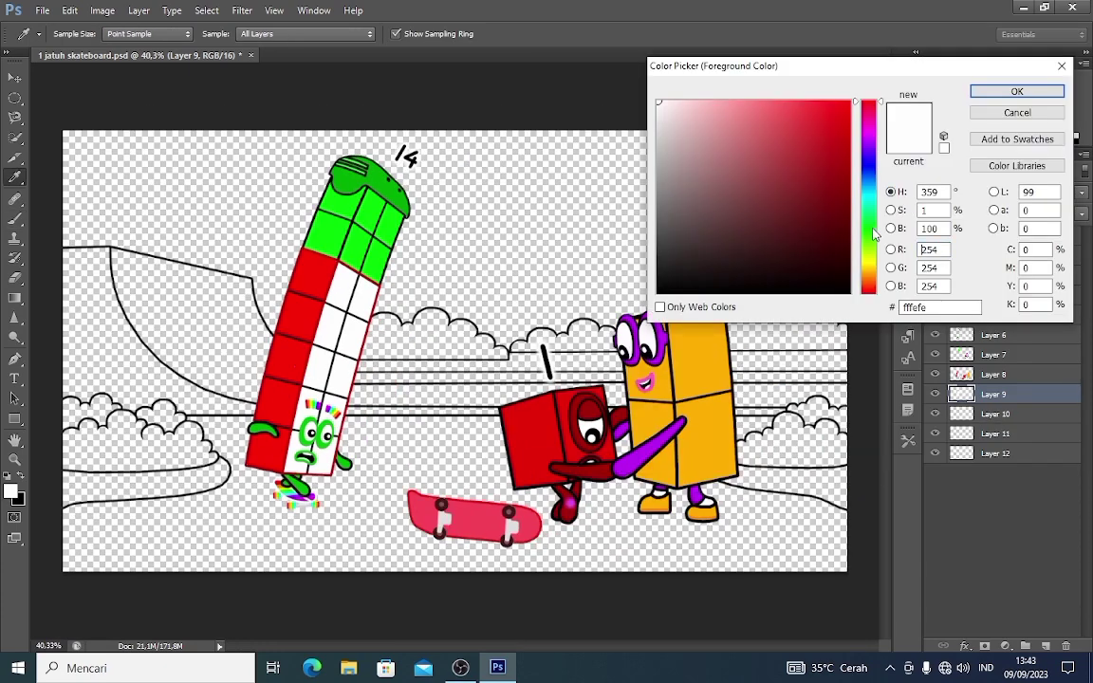
{"action": "left_click", "coordinate": [869, 228]}
{"action": "left_click", "coordinate": [848, 191]}
{"action": "left_click", "coordinate": [978, 92]}
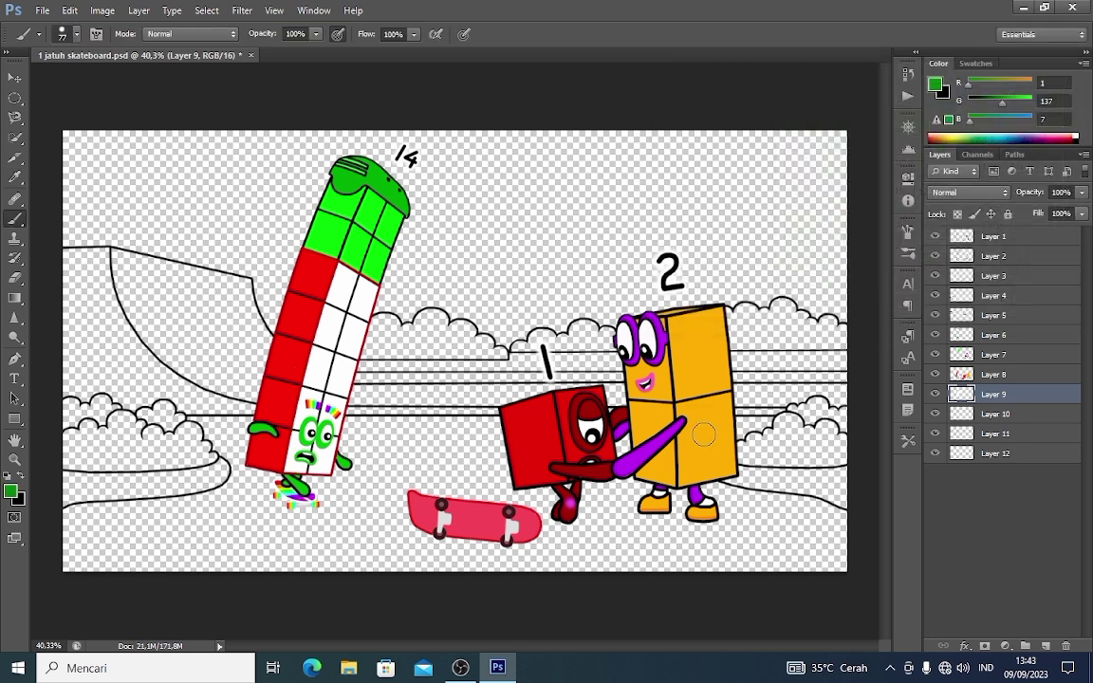
{"action": "right_click", "coordinate": [789, 440]}
{"action": "left_click", "coordinate": [836, 546]}
{"action": "left_click", "coordinate": [1025, 412]}
{"action": "mouse_move", "coordinate": [845, 417]}
{"action": "left_mouse_down"}
{"action": "mouse_move", "coordinate": [842, 456]}
{"action": "mouse_move", "coordinate": [743, 454]}
{"action": "mouse_move", "coordinate": [818, 403]}
{"action": "mouse_move", "coordinate": [828, 425]}
{"action": "mouse_move", "coordinate": [787, 435]}
{"action": "mouse_move", "coordinate": [832, 438]}
{"action": "left_mouse_up"}
{"action": "mouse_move", "coordinate": [70, 405]}
{"action": "left_mouse_down"}
{"action": "mouse_move", "coordinate": [66, 462]}
{"action": "mouse_move", "coordinate": [77, 459]}
{"action": "mouse_move", "coordinate": [79, 413]}
{"action": "mouse_move", "coordinate": [97, 403]}
{"action": "mouse_move", "coordinate": [84, 414]}
{"action": "mouse_move", "coordinate": [114, 416]}
{"action": "mouse_move", "coordinate": [92, 440]}
{"action": "mouse_move", "coordinate": [90, 423]}
{"action": "mouse_move", "coordinate": [76, 461]}
{"action": "mouse_move", "coordinate": [198, 453]}
{"action": "mouse_move", "coordinate": [193, 435]}
{"action": "mouse_move", "coordinate": [157, 421]}
{"action": "mouse_move", "coordinate": [106, 447]}
{"action": "left_mouse_up"}
{"action": "right_click", "coordinate": [153, 414]}
{"action": "left_click", "coordinate": [197, 451]}
{"action": "left_click", "coordinate": [16, 219]}
{"action": "left_click_drag", "start_coordinate": [162, 406], "coordinate": [167, 415]}
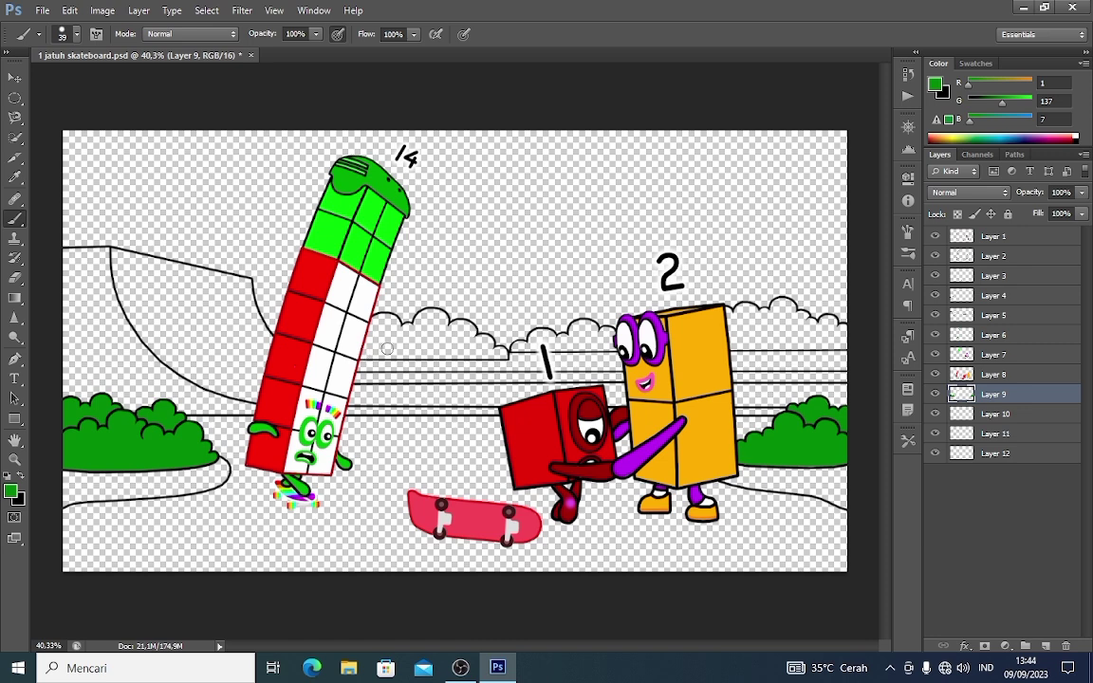
- On Layer 10, fill all the distant bushes behind the characters with the same green using the 39 px brush
{"action": "left_click", "coordinate": [1004, 416]}
{"action": "left_click", "coordinate": [362, 354]}
{"action": "left_click", "coordinate": [502, 353], "text": "shift"}
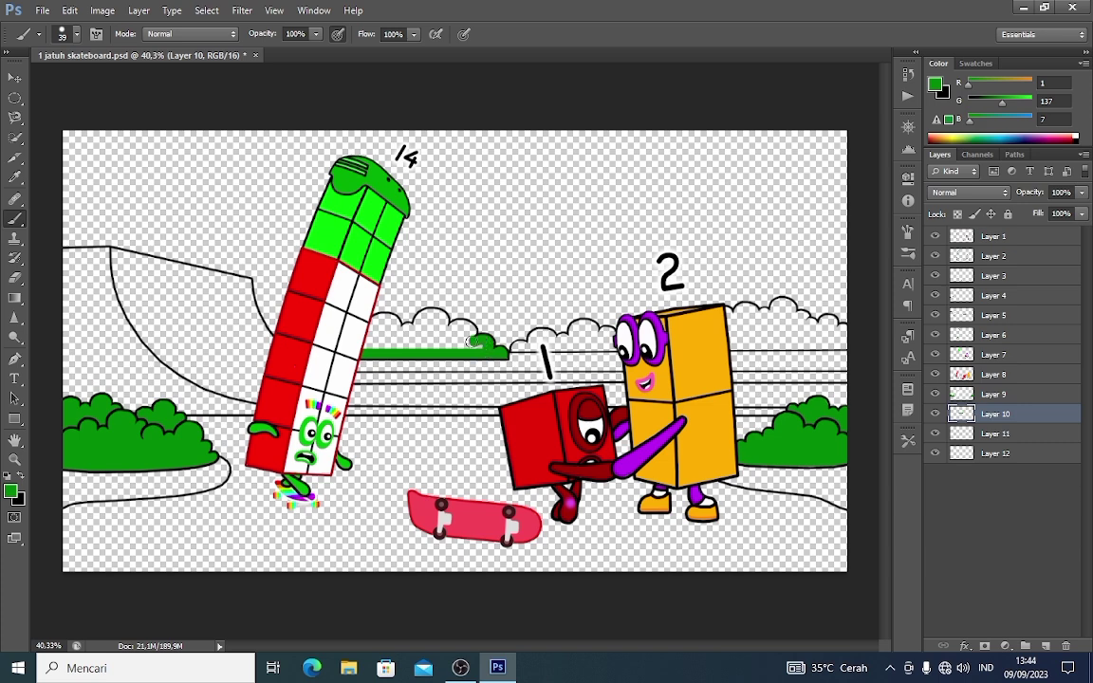
{"action": "mouse_move", "coordinate": [455, 328]}
{"action": "left_mouse_down"}
{"action": "mouse_move", "coordinate": [407, 329]}
{"action": "mouse_move", "coordinate": [374, 317]}
{"action": "mouse_move", "coordinate": [390, 330]}
{"action": "mouse_move", "coordinate": [371, 338]}
{"action": "mouse_move", "coordinate": [416, 342]}
{"action": "mouse_move", "coordinate": [396, 337]}
{"action": "mouse_move", "coordinate": [435, 331]}
{"action": "mouse_move", "coordinate": [461, 342]}
{"action": "mouse_move", "coordinate": [421, 349]}
{"action": "mouse_move", "coordinate": [503, 354]}
{"action": "mouse_move", "coordinate": [612, 342]}
{"action": "mouse_move", "coordinate": [560, 338]}
{"action": "left_mouse_up"}
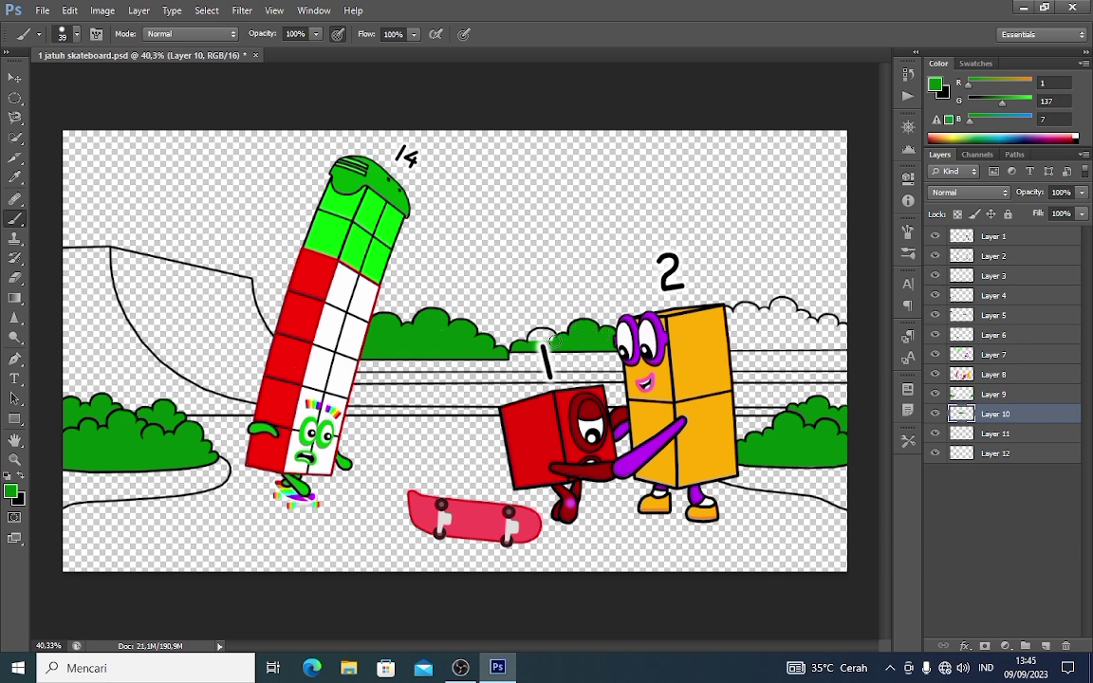
{"action": "left_click", "coordinate": [726, 345]}
{"action": "left_click", "coordinate": [848, 344], "text": "shift"}
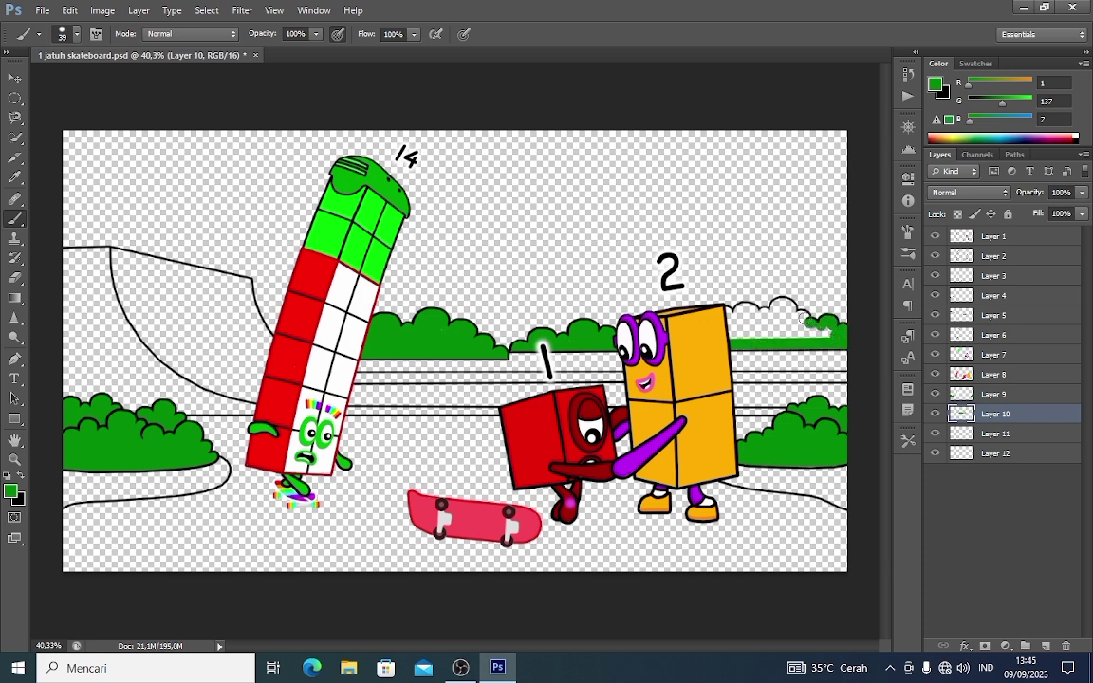
{"action": "mouse_move", "coordinate": [790, 308]}
{"action": "left_mouse_down"}
{"action": "mouse_move", "coordinate": [726, 314]}
{"action": "mouse_move", "coordinate": [826, 332]}
{"action": "mouse_move", "coordinate": [729, 335]}
{"action": "mouse_move", "coordinate": [802, 335]}
{"action": "left_mouse_up"}
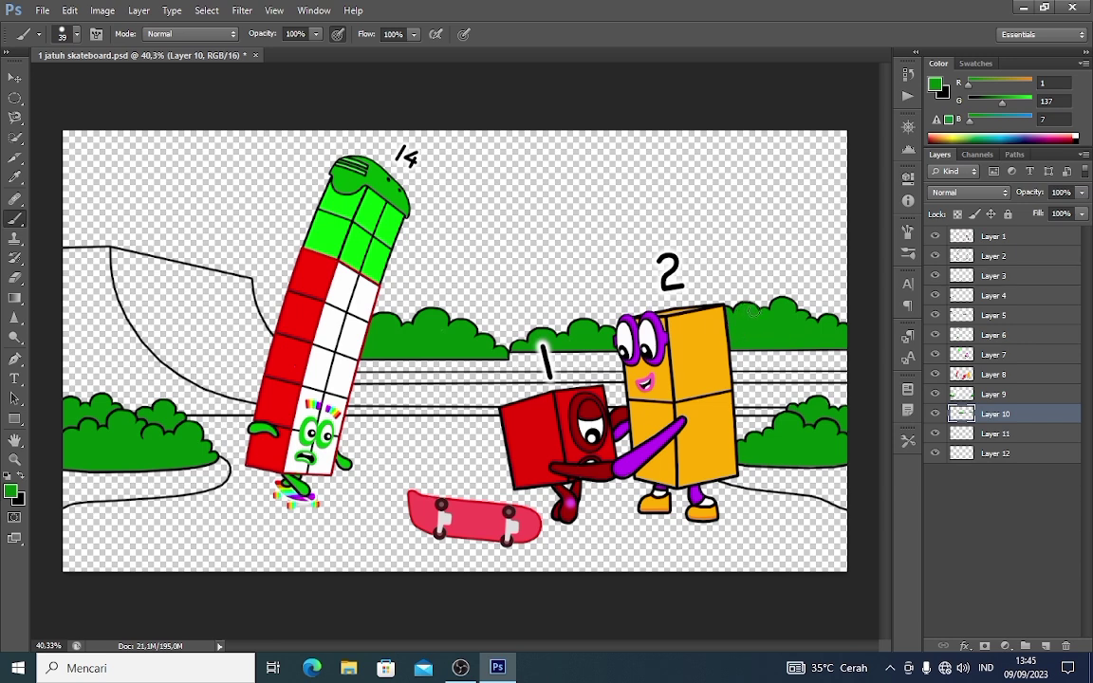
- Shade the distant bushes with darker green (017306) using a soft 62 px brush
{"action": "left_click", "coordinate": [11, 492]}
{"action": "left_click", "coordinate": [853, 211]}
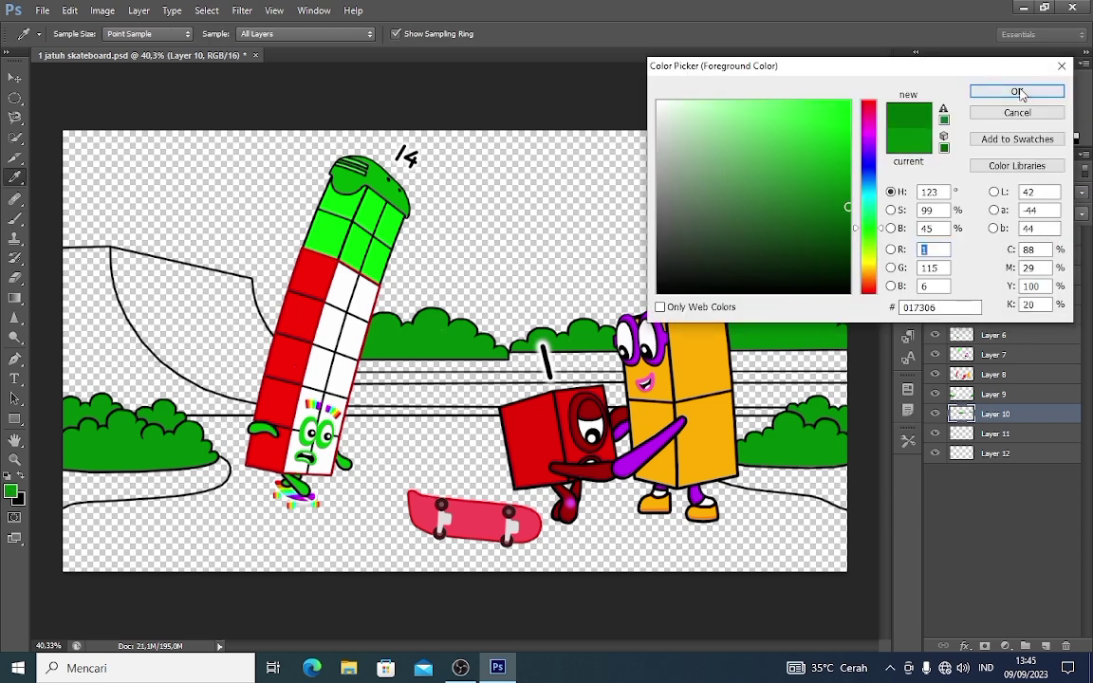
{"action": "left_click", "coordinate": [1015, 90]}
{"action": "right_click", "coordinate": [816, 444]}
{"action": "left_click", "coordinate": [816, 443]}
{"action": "left_click", "coordinate": [1047, 418]}
{"action": "mouse_move", "coordinate": [844, 348]}
{"action": "left_mouse_down"}
{"action": "mouse_move", "coordinate": [787, 317]}
{"action": "mouse_move", "coordinate": [735, 327]}
{"action": "left_mouse_up"}
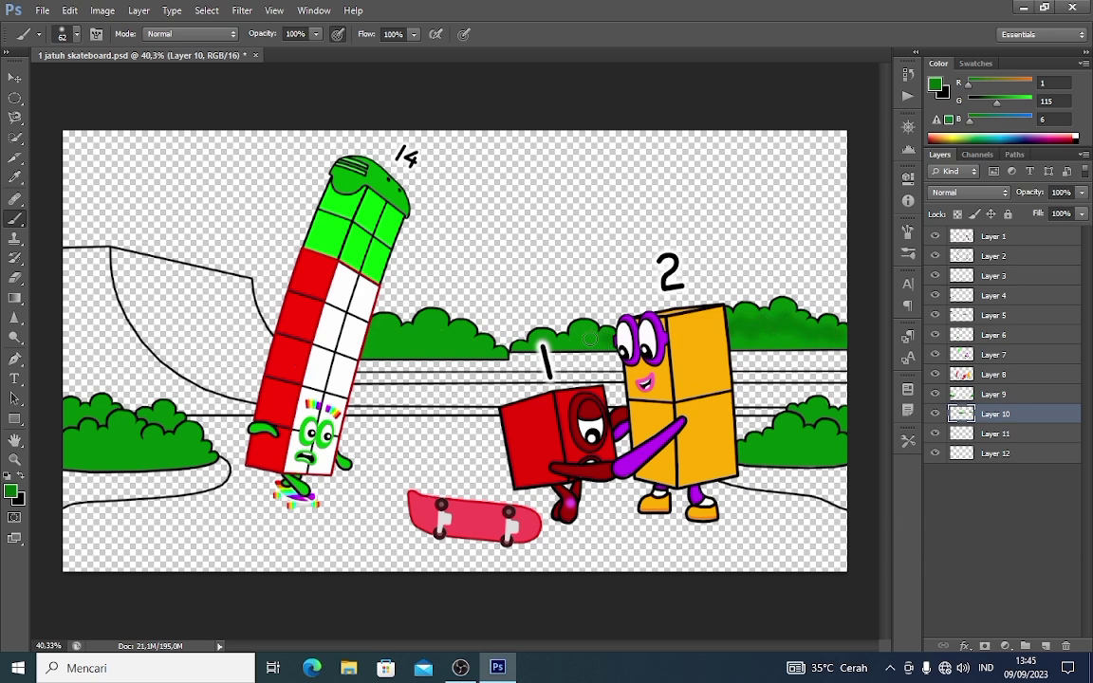
{"action": "left_click_drag", "start_coordinate": [483, 350], "coordinate": [364, 342]}
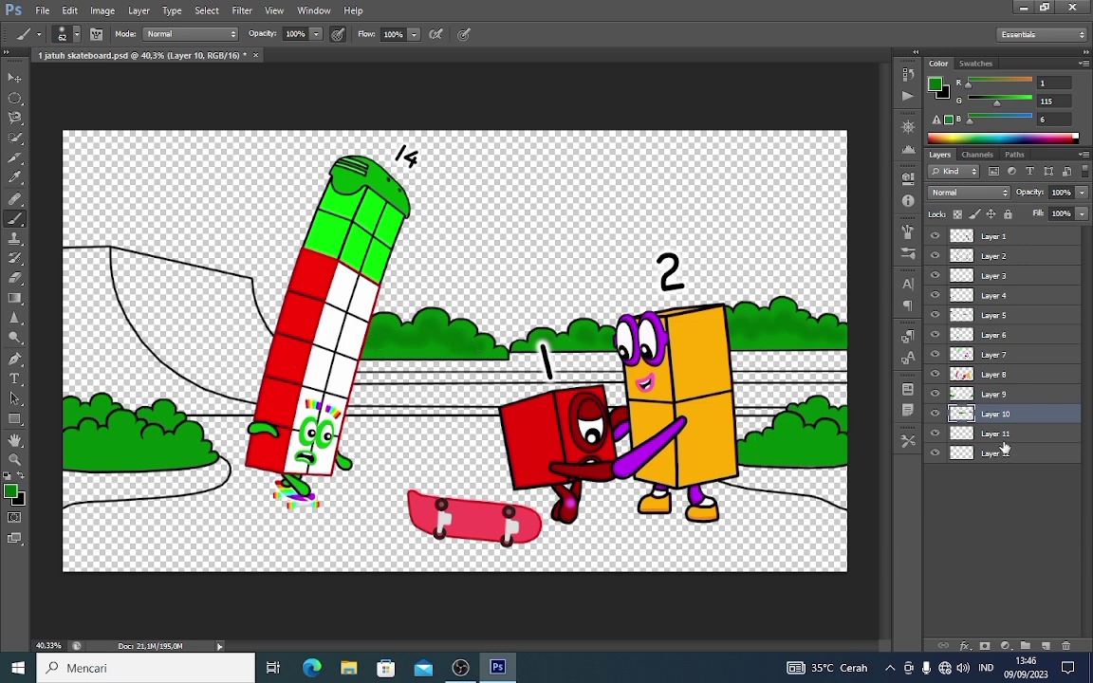
- On Layer 9, shade the foreground bushes with the same darker green and soft 62 px brush
{"action": "left_click", "coordinate": [994, 393]}
{"action": "left_click_drag", "start_coordinate": [791, 443], "coordinate": [748, 450]}
{"action": "left_click_drag", "start_coordinate": [837, 446], "coordinate": [806, 444]}
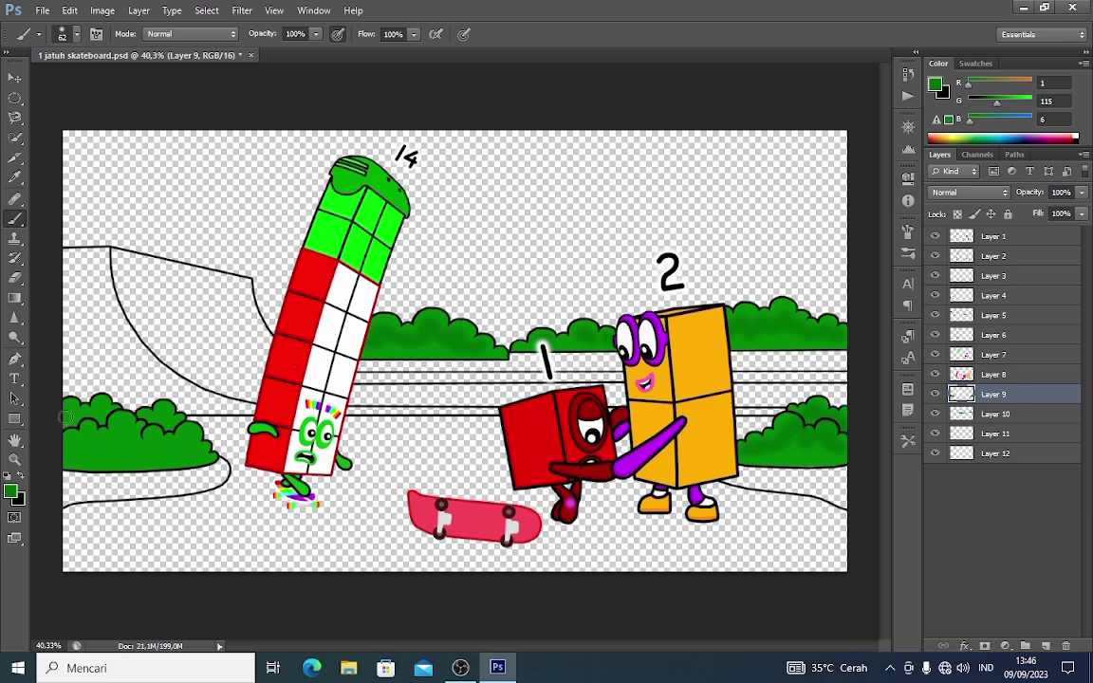
{"action": "mouse_move", "coordinate": [149, 418]}
{"action": "left_mouse_down"}
{"action": "mouse_move", "coordinate": [192, 449]}
{"action": "mouse_move", "coordinate": [148, 435]}
{"action": "mouse_move", "coordinate": [79, 436]}
{"action": "mouse_move", "coordinate": [126, 444]}
{"action": "left_mouse_up"}
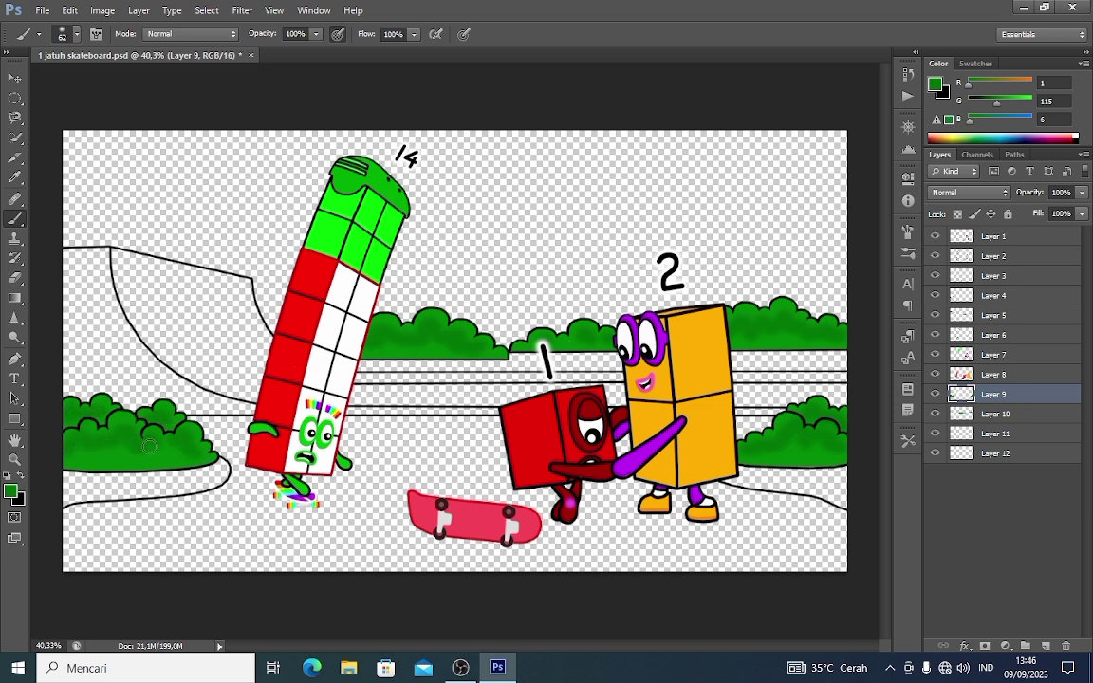
- On Layer 11, paint the ramp side's top and curved edge with golden yellow (R 237, G 189, B 59) using a hard 45 px brush
{"action": "left_click", "coordinate": [995, 414]}
{"action": "left_click", "coordinate": [995, 434]}
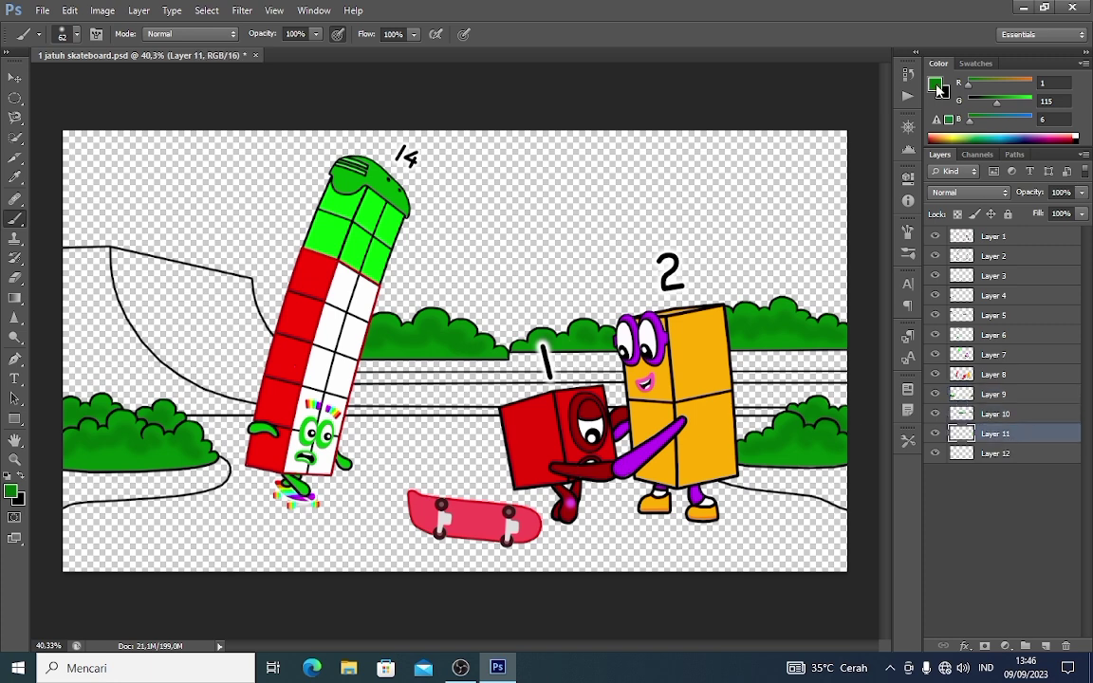
{"action": "left_click", "coordinate": [936, 84]}
{"action": "left_click", "coordinate": [876, 269]}
{"action": "left_click", "coordinate": [788, 109]}
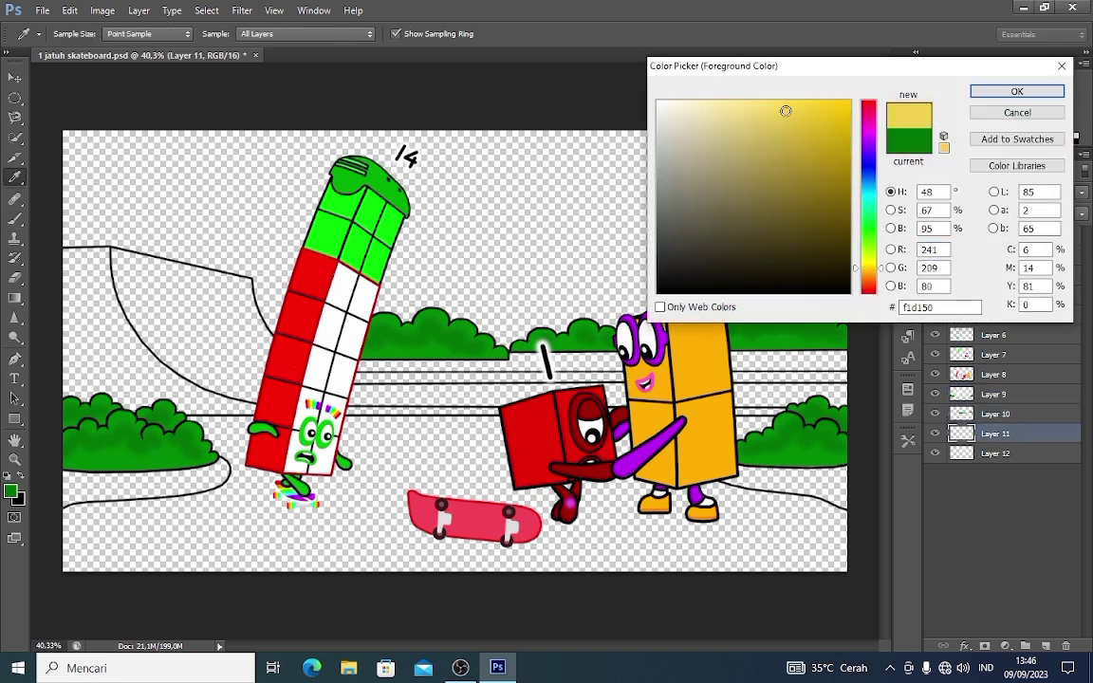
{"action": "left_click", "coordinate": [876, 274]}
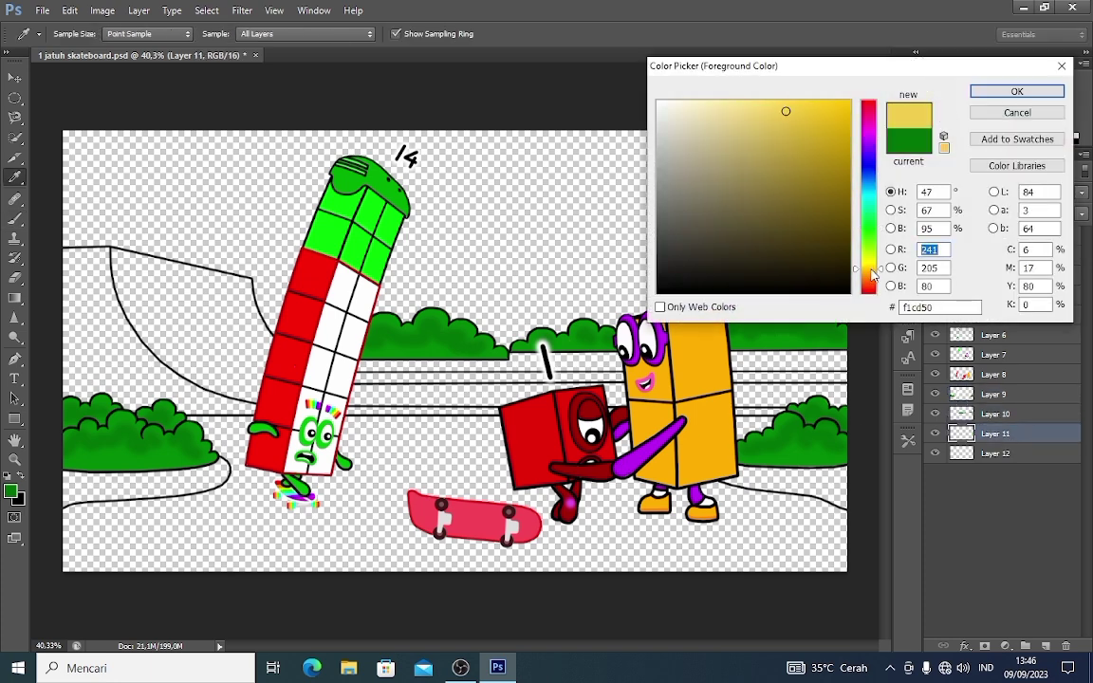
{"action": "left_click", "coordinate": [797, 108]}
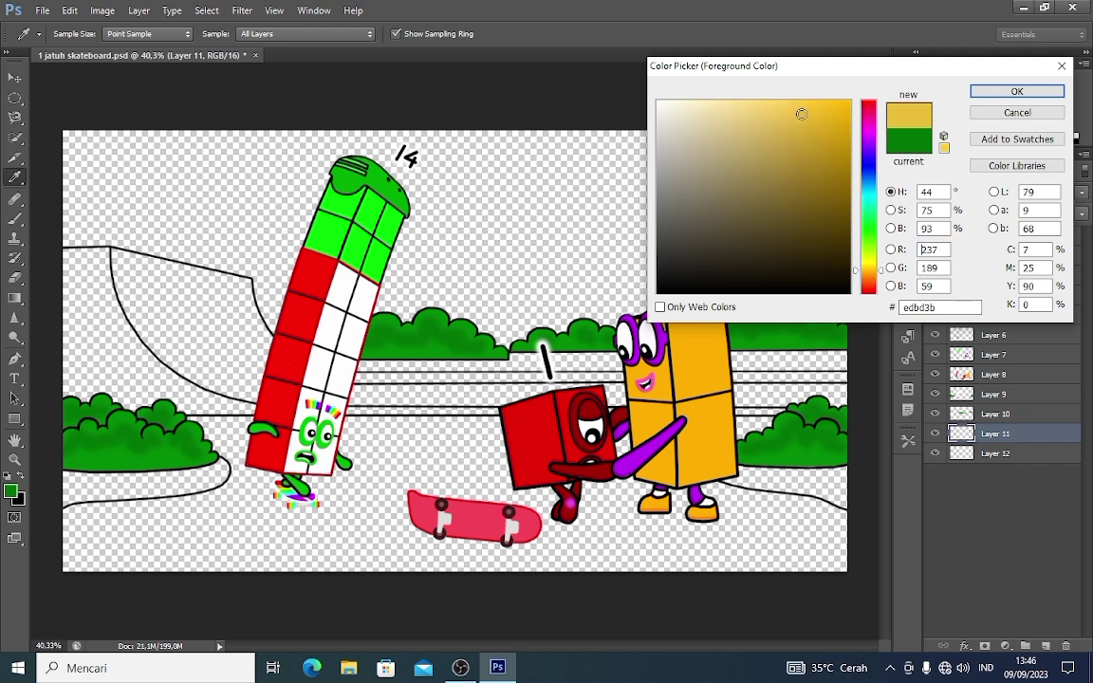
{"action": "left_click", "coordinate": [802, 113]}
{"action": "left_click", "coordinate": [1016, 93]}
{"action": "right_click", "coordinate": [78, 276]}
{"action": "left_click", "coordinate": [126, 384]}
{"action": "left_click", "coordinate": [125, 314]}
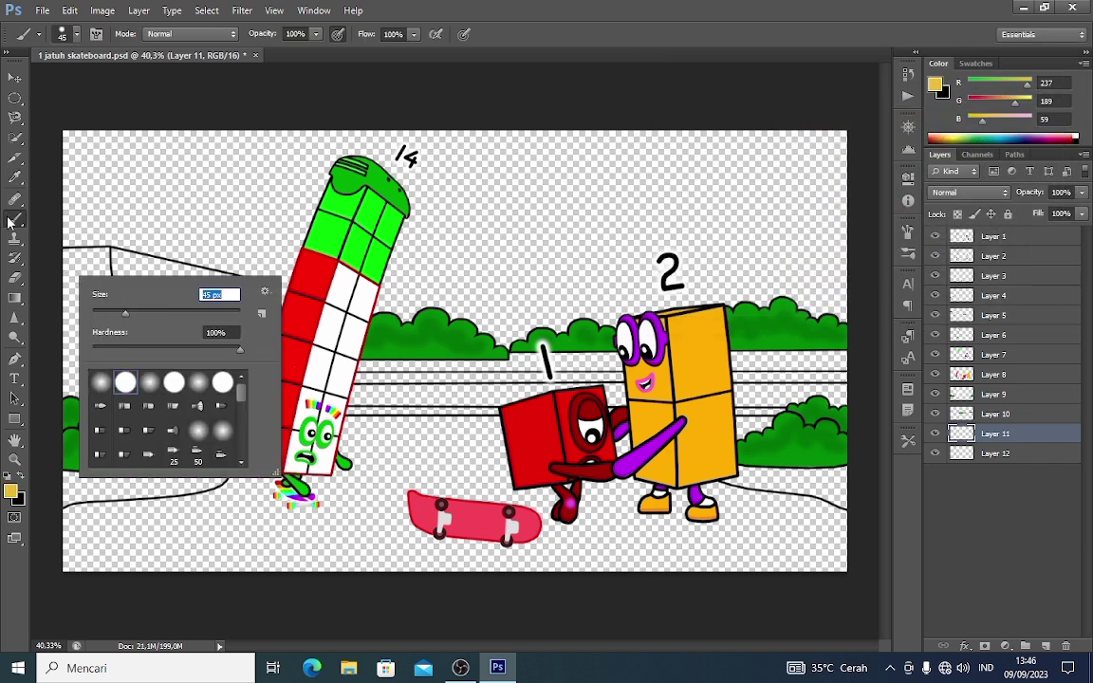
{"action": "left_click", "coordinate": [7, 219]}
{"action": "left_click", "coordinate": [66, 253]}
{"action": "left_click", "coordinate": [103, 252], "text": "shift"}
{"action": "mouse_move", "coordinate": [100, 254]}
{"action": "left_mouse_down"}
{"action": "mouse_move", "coordinate": [132, 344]}
{"action": "mouse_move", "coordinate": [197, 395]}
{"action": "mouse_move", "coordinate": [253, 410]}
{"action": "mouse_move", "coordinate": [171, 392]}
{"action": "left_mouse_up"}
- Fill the rest of the ramp's side face with the same golden yellow after resizing the brush
{"action": "right_click", "coordinate": [171, 391]}
{"action": "left_click", "coordinate": [244, 425]}
{"action": "left_click", "coordinate": [51, 251]}
{"action": "mouse_move", "coordinate": [50, 251]}
{"action": "left_mouse_down"}
{"action": "mouse_move", "coordinate": [78, 255]}
{"action": "mouse_move", "coordinate": [95, 359]}
{"action": "mouse_move", "coordinate": [137, 361]}
{"action": "mouse_move", "coordinate": [76, 318]}
{"action": "mouse_move", "coordinate": [96, 346]}
{"action": "left_mouse_up"}
- Paint the narrow ledge strip running behind the characters golden yellow with a 30 px brush
{"action": "right_click", "coordinate": [416, 418]}
{"action": "left_click", "coordinate": [428, 444]}
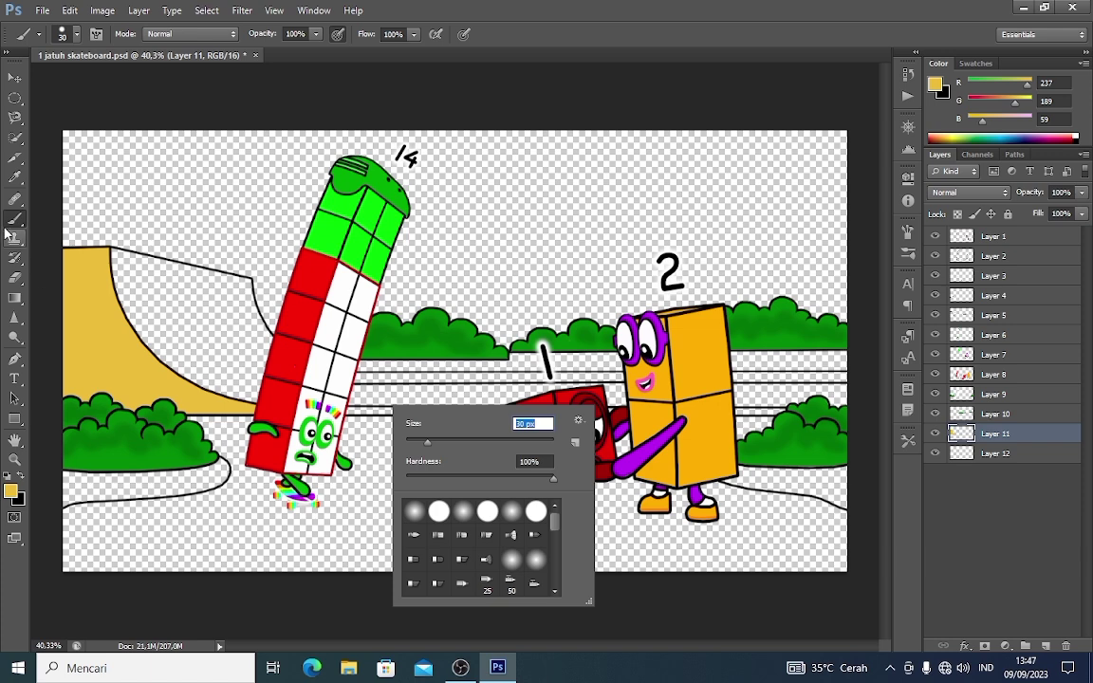
{"action": "key", "text": "Return"}
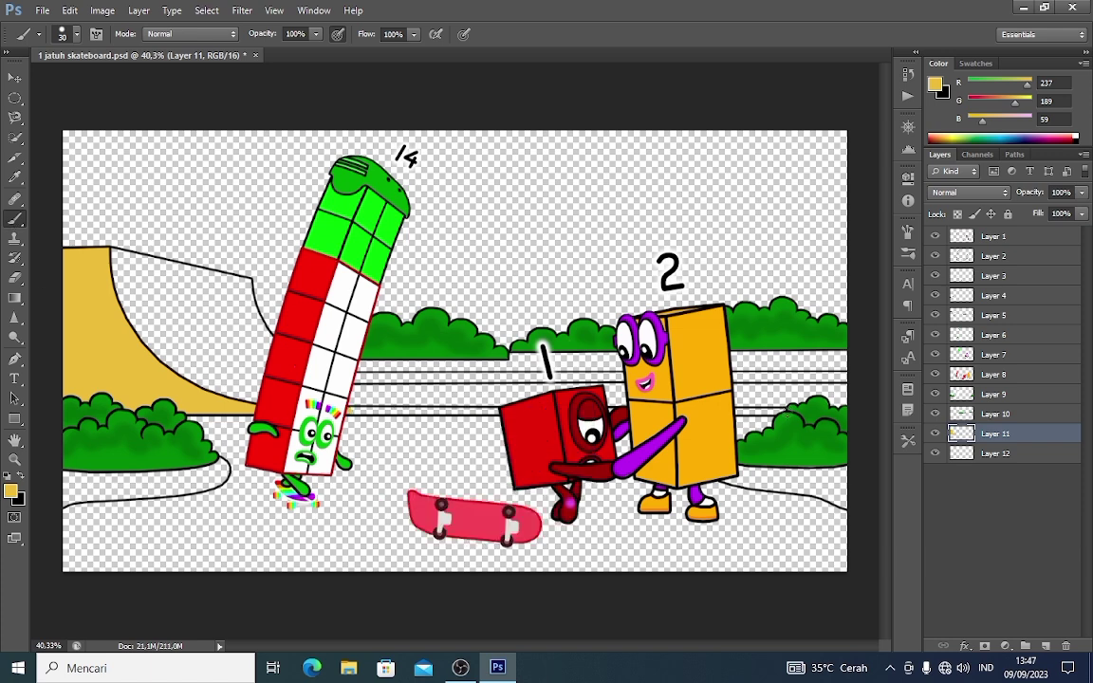
{"action": "left_click_drag", "start_coordinate": [356, 409], "coordinate": [495, 409]}
- Shade the ramp's side face with darker gold (R 229, G 176, B 34) using a 90 px brush
{"action": "left_click", "coordinate": [11, 491]}
{"action": "left_click", "coordinate": [822, 120]}
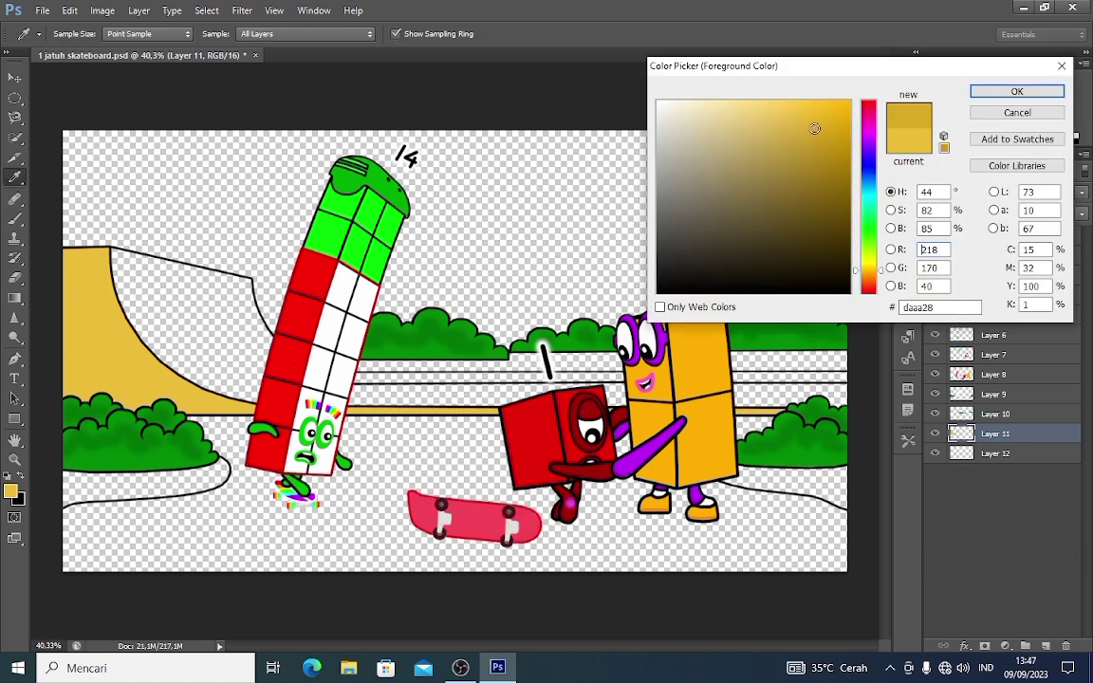
{"action": "left_click", "coordinate": [1015, 91]}
{"action": "right_click", "coordinate": [91, 310]}
{"action": "type", "text": "90"}
{"action": "key", "text": "Return"}
{"action": "mouse_move", "coordinate": [67, 275]}
{"action": "left_mouse_down"}
{"action": "mouse_move", "coordinate": [117, 382]}
{"action": "mouse_move", "coordinate": [92, 370]}
{"action": "mouse_move", "coordinate": [76, 384]}
{"action": "mouse_move", "coordinate": [161, 408]}
{"action": "left_mouse_up"}
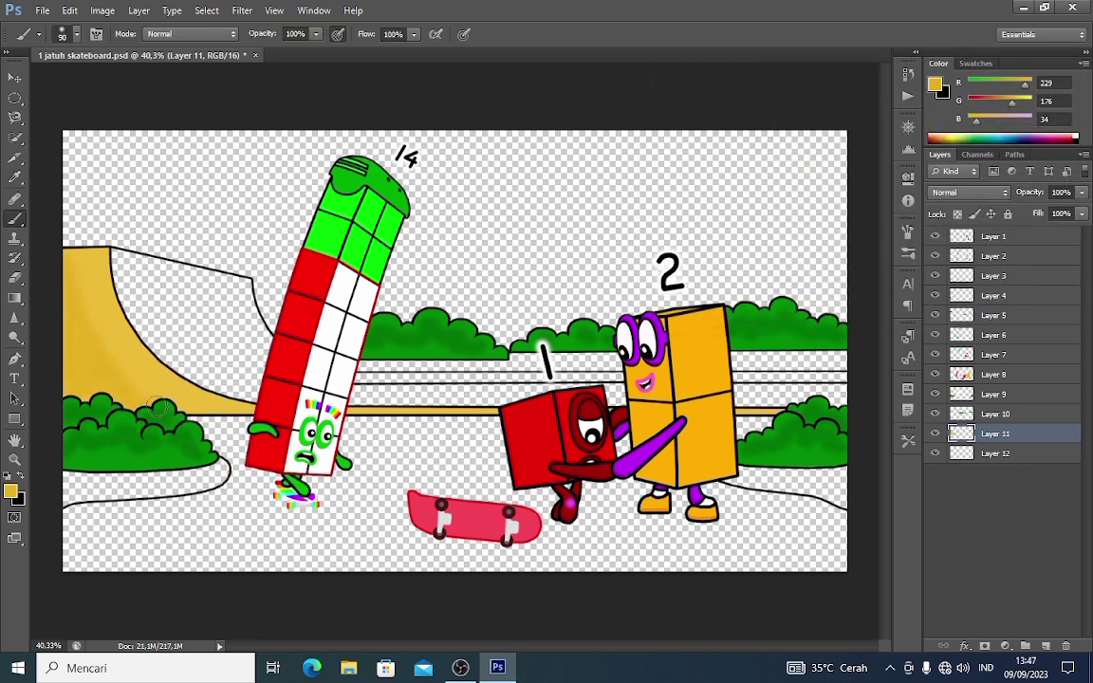
- On Layer 12, fill the ramp's curved riding surface with light yellow (fdda7d) using a 90 px brush
{"action": "left_click", "coordinate": [1008, 457]}
{"action": "left_click", "coordinate": [10, 490]}
{"action": "left_click", "coordinate": [755, 101]}
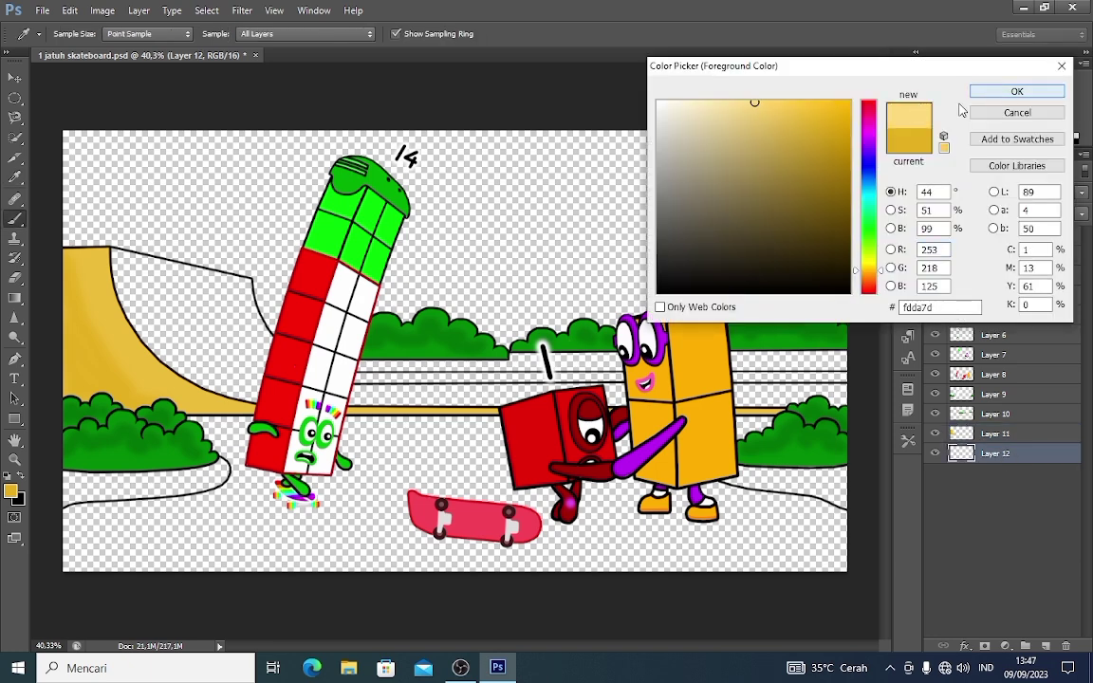
{"action": "left_click", "coordinate": [995, 95]}
{"action": "right_click", "coordinate": [180, 296]}
{"action": "key", "text": "Return"}
{"action": "mouse_move", "coordinate": [129, 269]}
{"action": "left_mouse_down"}
{"action": "mouse_move", "coordinate": [235, 288]}
{"action": "mouse_move", "coordinate": [226, 285]}
{"action": "mouse_move", "coordinate": [248, 388]}
{"action": "mouse_move", "coordinate": [129, 313]}
{"action": "mouse_move", "coordinate": [220, 304]}
{"action": "mouse_move", "coordinate": [157, 303]}
{"action": "mouse_move", "coordinate": [226, 337]}
{"action": "left_mouse_up"}
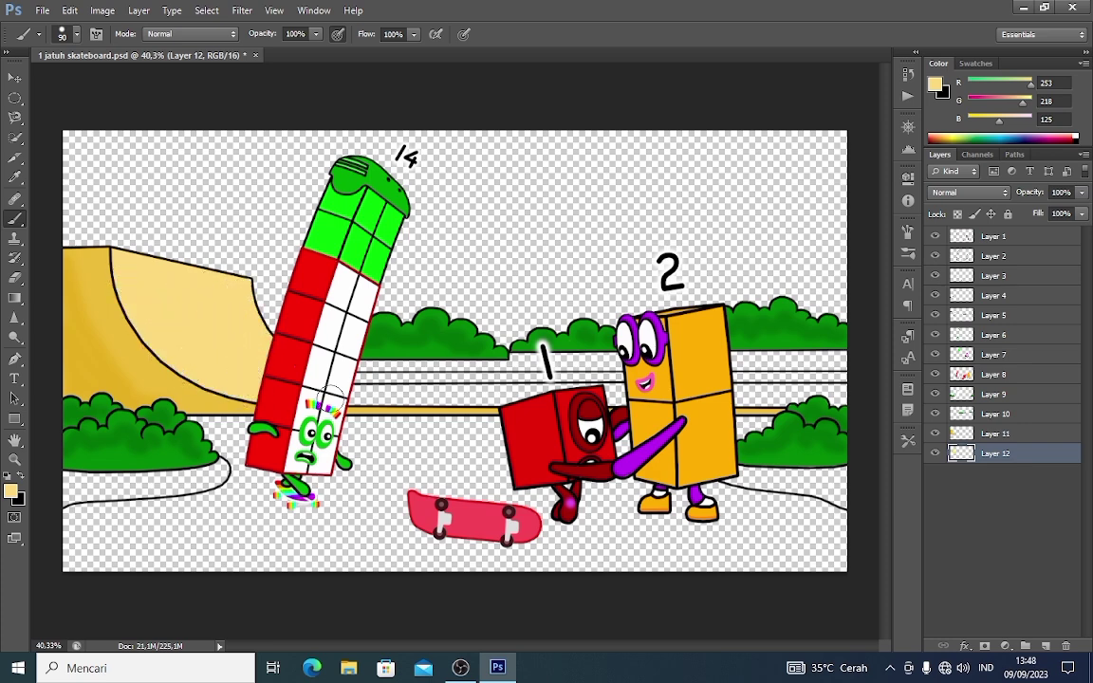
- Fill the wide horizontal band above the golden ledge strip with the same light yellow using a 72 px brush
{"action": "right_click", "coordinate": [357, 398]}
{"action": "left_click", "coordinate": [430, 434]}
{"action": "left_click", "coordinate": [11, 219]}
{"action": "left_click_drag", "start_coordinate": [351, 393], "coordinate": [845, 395]}
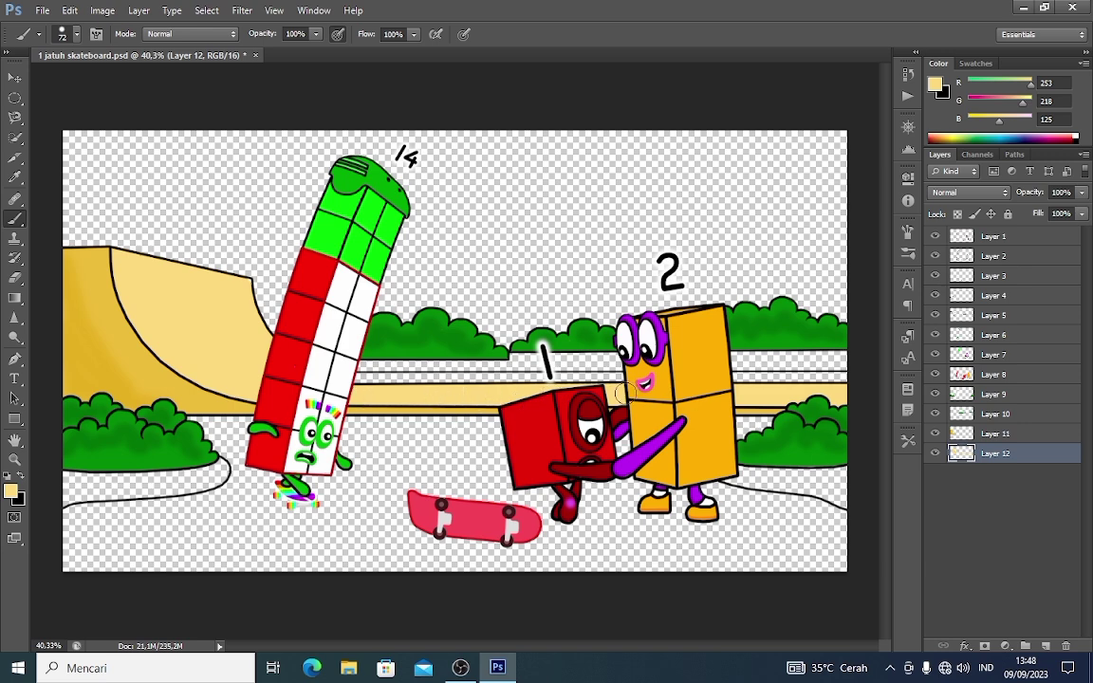
{"action": "right_click", "coordinate": [237, 301]}
{"action": "type", "text": "20"}
{"action": "key", "text": "Return"}
{"action": "left_click", "coordinate": [1051, 431]}
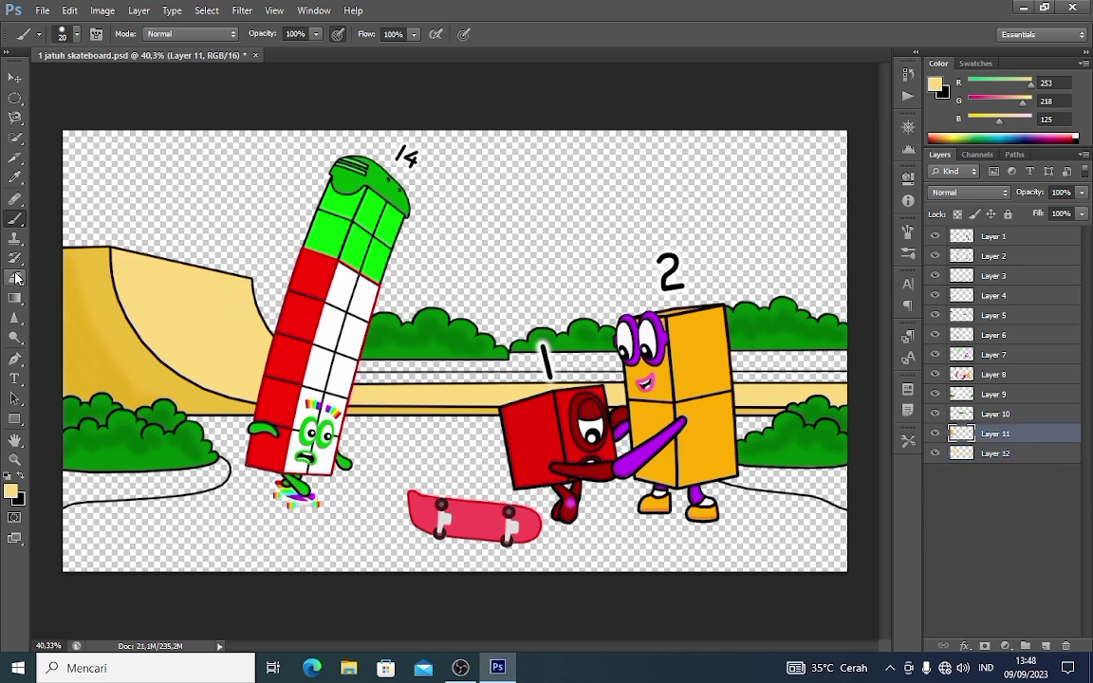
{"action": "left_click", "coordinate": [15, 277]}
{"action": "left_click", "coordinate": [15, 220]}
{"action": "key", "text": "b"}
- Add a new layer below Layer 12 and fill the grass strip under the distant bushes with bright green (R 4, G 207, B 14), 43 px brush
{"action": "left_click", "coordinate": [1046, 646]}
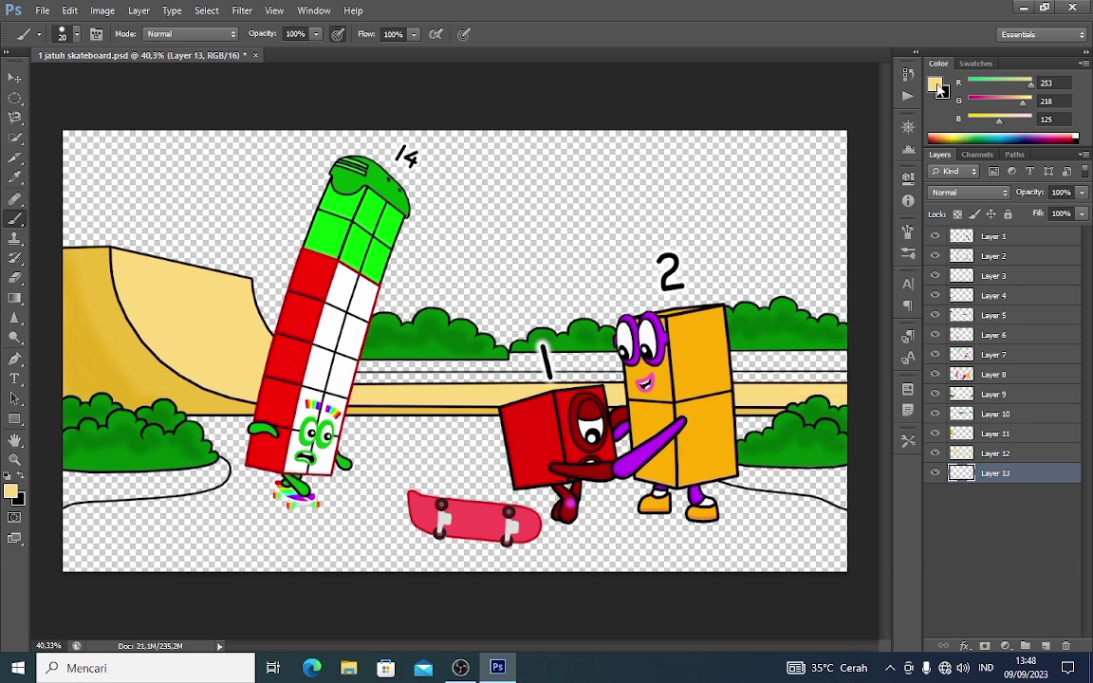
{"action": "left_click", "coordinate": [938, 86]}
{"action": "left_click", "coordinate": [870, 228]}
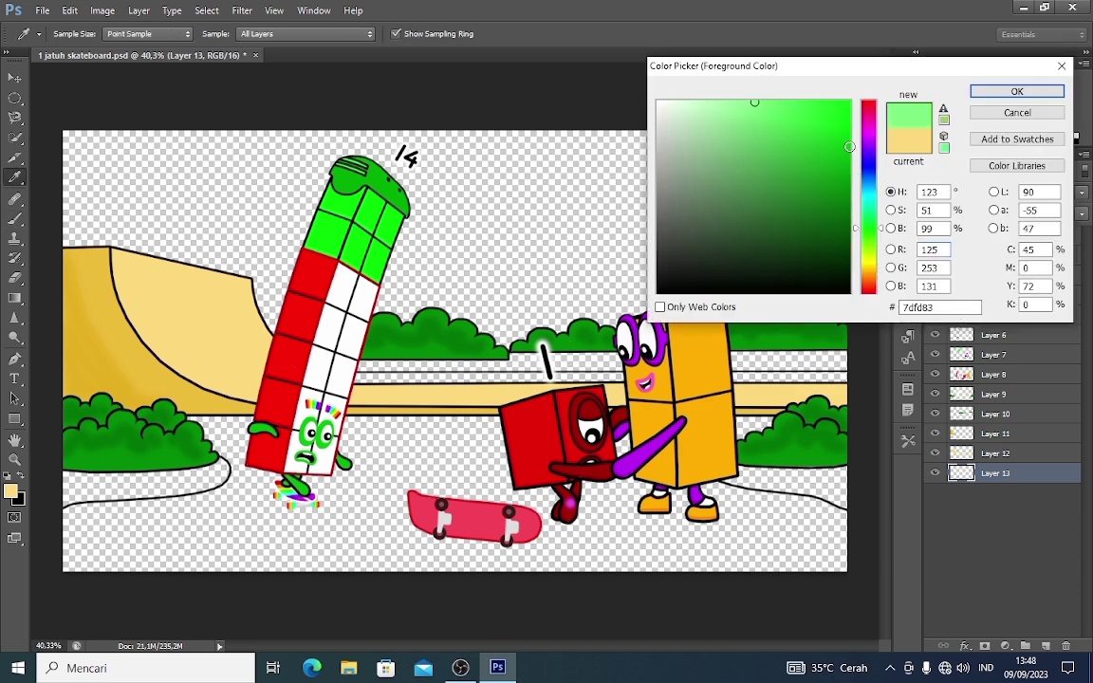
{"action": "left_click", "coordinate": [851, 141]}
{"action": "left_click", "coordinate": [848, 137]}
{"action": "left_click", "coordinate": [1017, 91]}
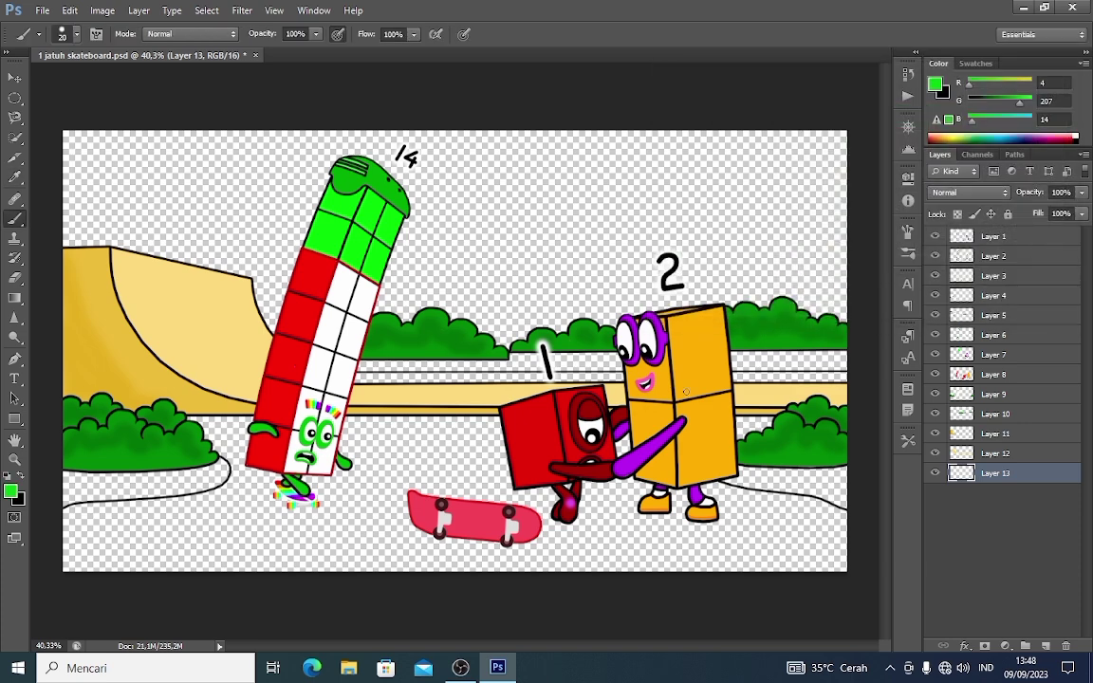
{"action": "right_click", "coordinate": [476, 375]}
{"action": "left_click", "coordinate": [523, 405]}
{"action": "left_click", "coordinate": [524, 473]}
{"action": "left_click", "coordinate": [1011, 481]}
{"action": "left_click", "coordinate": [848, 364], "text": "shift"}
{"action": "mouse_move", "coordinate": [842, 361]}
{"action": "left_mouse_down"}
{"action": "mouse_move", "coordinate": [810, 358]}
{"action": "mouse_move", "coordinate": [829, 353]}
{"action": "left_mouse_up"}
{"action": "left_click_drag", "start_coordinate": [645, 351], "coordinate": [529, 354]}
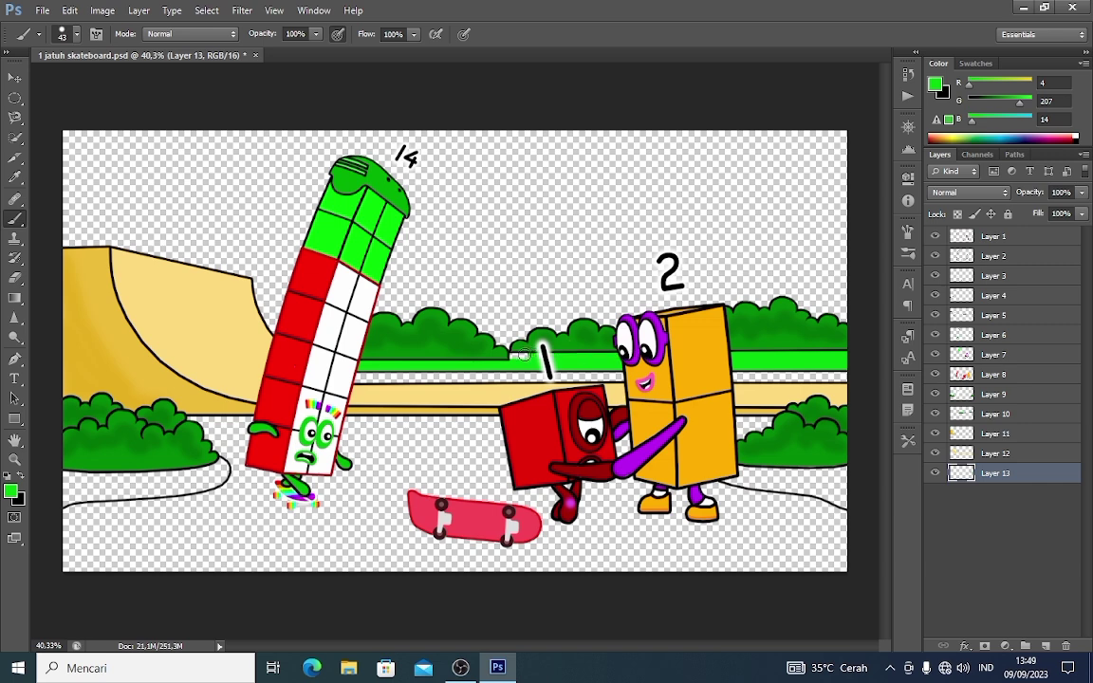
- Fill the foreground grass patches below the bushes at both edges of the scene with the same bright green
{"action": "mouse_move", "coordinate": [731, 469]}
{"action": "left_mouse_down"}
{"action": "mouse_move", "coordinate": [845, 467]}
{"action": "mouse_move", "coordinate": [849, 504]}
{"action": "mouse_move", "coordinate": [732, 478]}
{"action": "mouse_move", "coordinate": [833, 483]}
{"action": "left_mouse_up"}
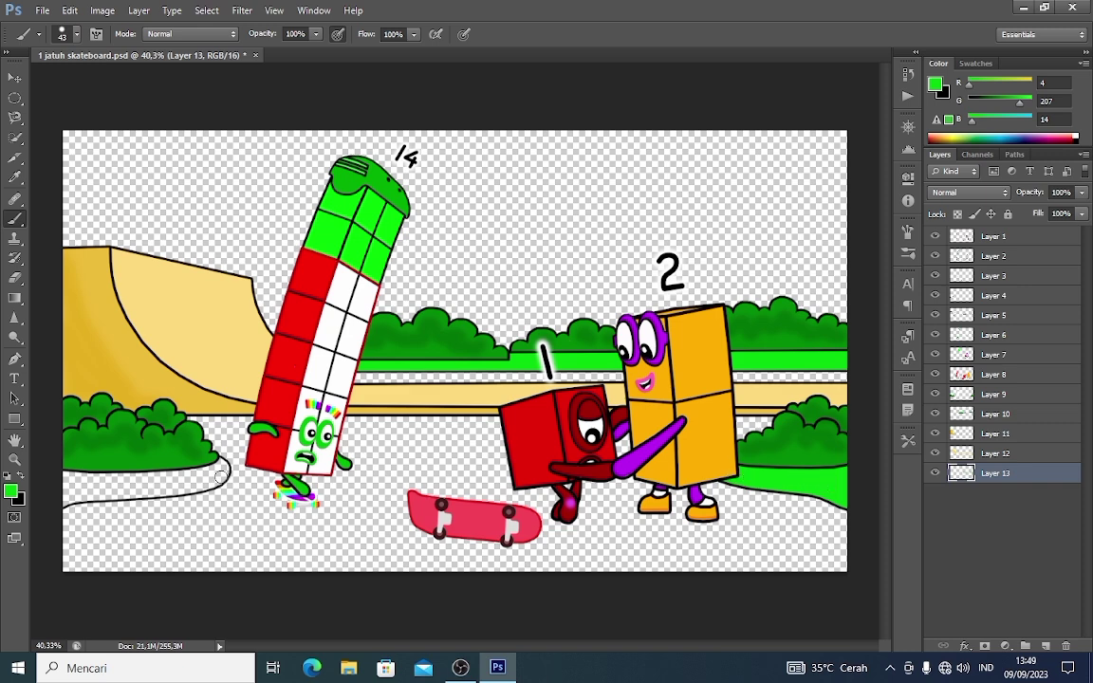
{"action": "mouse_move", "coordinate": [221, 469]}
{"action": "left_mouse_down"}
{"action": "mouse_move", "coordinate": [181, 488]}
{"action": "mouse_move", "coordinate": [216, 471]}
{"action": "mouse_move", "coordinate": [130, 475]}
{"action": "mouse_move", "coordinate": [162, 462]}
{"action": "mouse_move", "coordinate": [66, 478]}
{"action": "mouse_move", "coordinate": [60, 503]}
{"action": "mouse_move", "coordinate": [196, 484]}
{"action": "mouse_move", "coordinate": [74, 487]}
{"action": "left_mouse_up"}
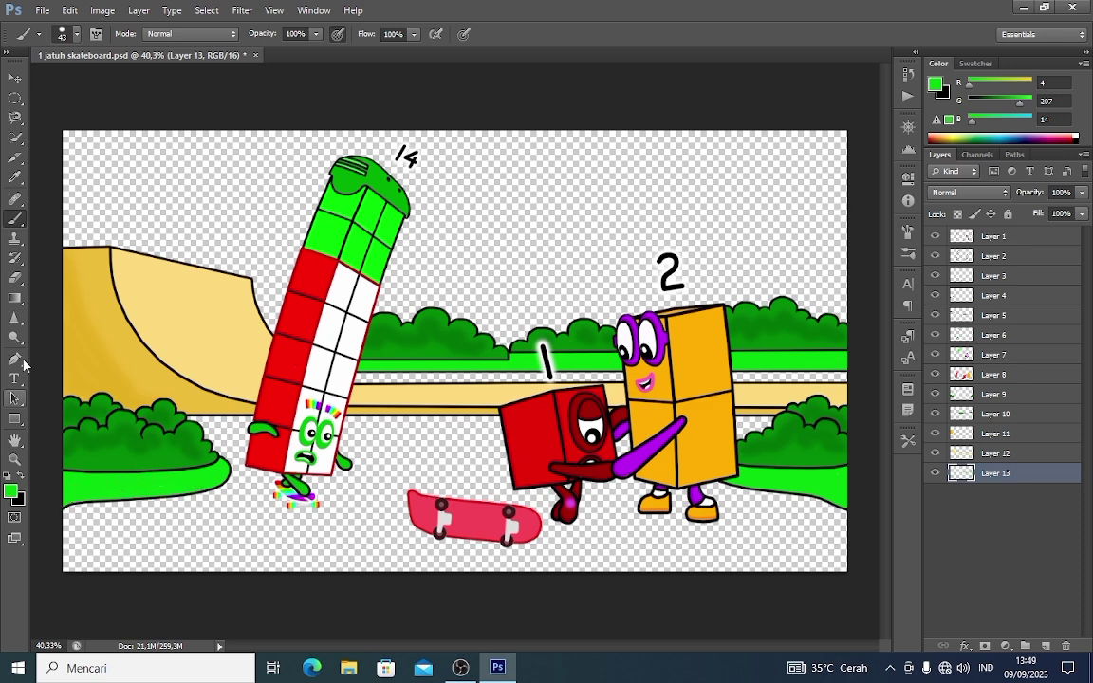
{"action": "left_click", "coordinate": [14, 279]}
{"action": "left_click", "coordinate": [14, 220]}
- Shade the grass directly beneath the bushes with slightly darker green (R 2, G 186, B 11) using a soft 67 px brush
{"action": "left_click", "coordinate": [12, 492]}
{"action": "left_click_drag", "start_coordinate": [847, 138], "coordinate": [848, 153]}
{"action": "key", "text": "Return"}
{"action": "right_click", "coordinate": [813, 349]}
{"action": "left_click", "coordinate": [870, 390]}
{"action": "left_click", "coordinate": [830, 459]}
{"action": "left_click", "coordinate": [1042, 479]}
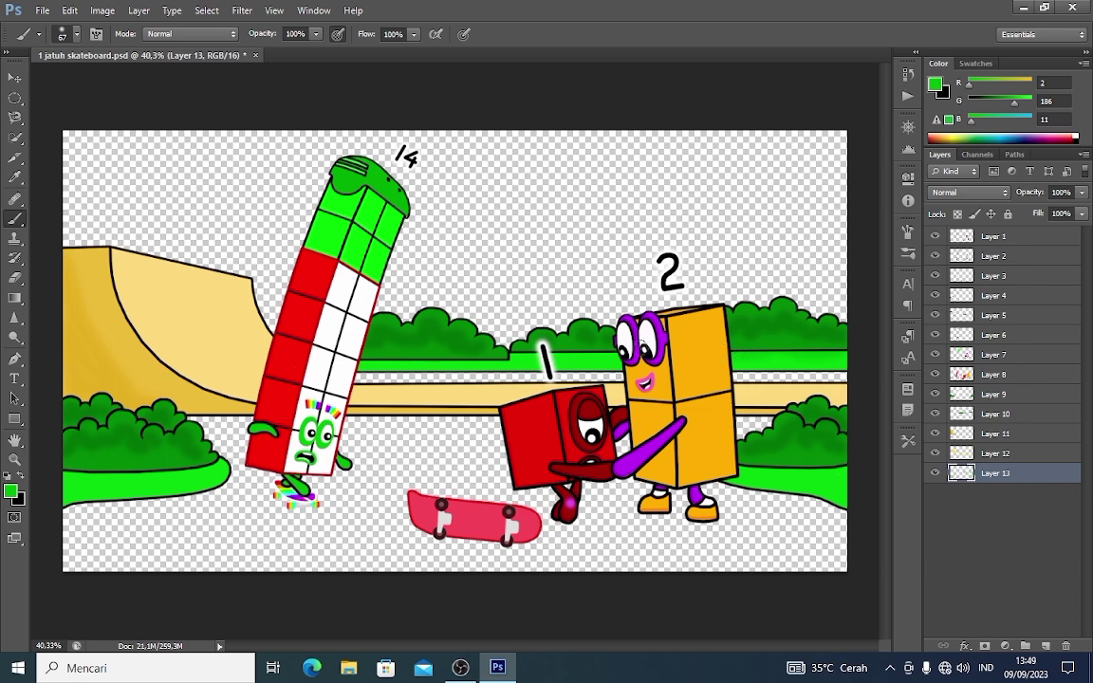
{"action": "left_click_drag", "start_coordinate": [749, 469], "coordinate": [835, 467]}
{"action": "left_click_drag", "start_coordinate": [198, 468], "coordinate": [73, 473]}
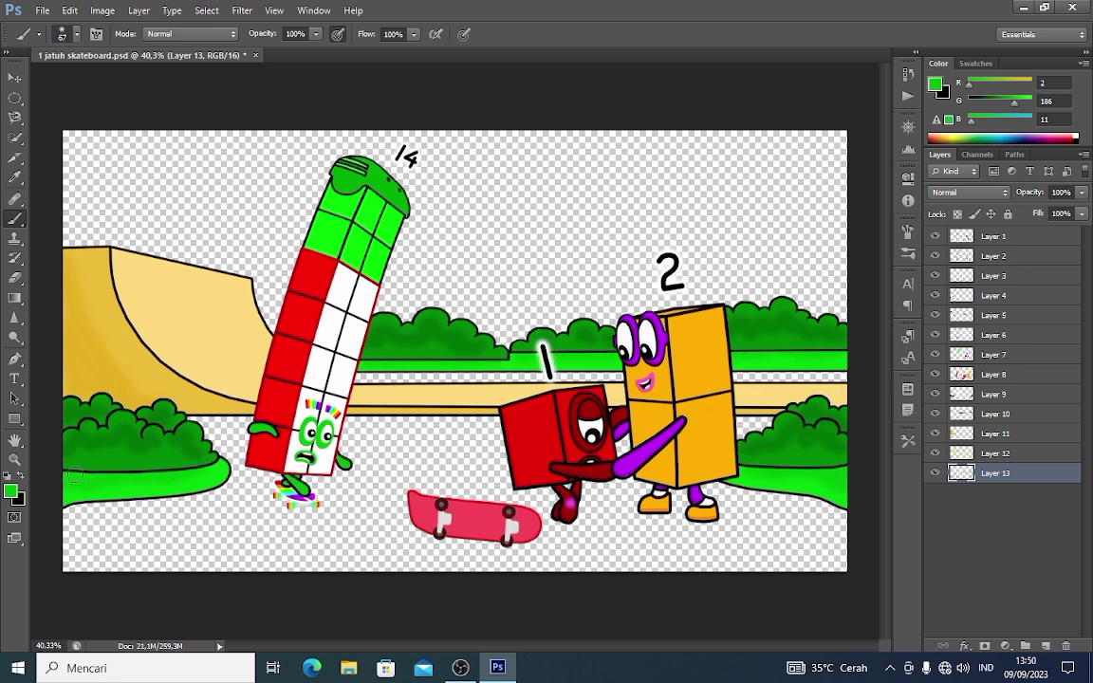
- Add a new layer below Layer 13 and fill the ground and the strip behind the ramp with grey (R 114, G 114, B 114), 193 px brush
{"action": "left_click", "coordinate": [1047, 647]}
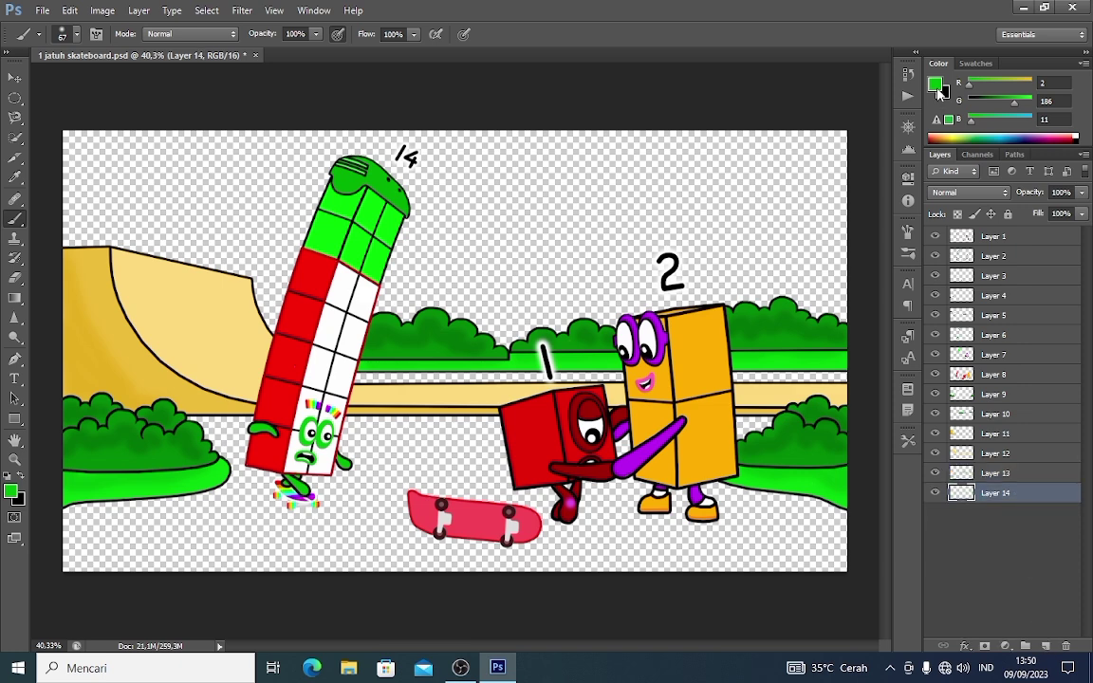
{"action": "left_click", "coordinate": [935, 85]}
{"action": "left_click_drag", "start_coordinate": [657, 202], "coordinate": [657, 208]}
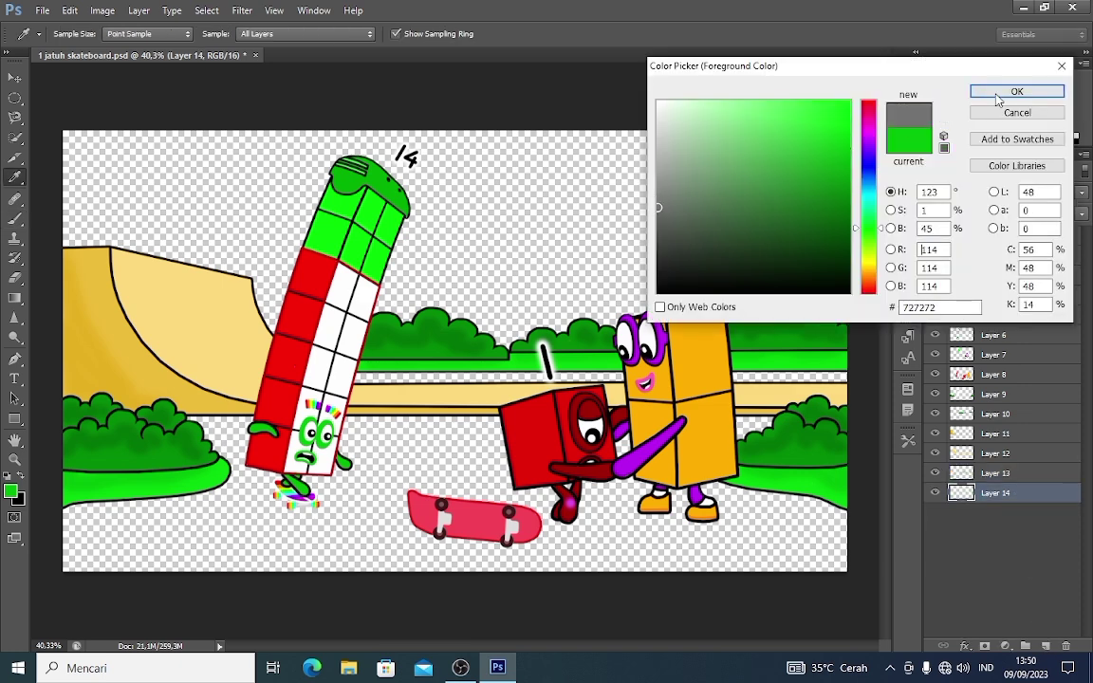
{"action": "left_click", "coordinate": [995, 93]}
{"action": "right_click", "coordinate": [533, 393]}
{"action": "left_click", "coordinate": [642, 418]}
{"action": "left_click_drag", "start_coordinate": [618, 453], "coordinate": [988, 491]}
{"action": "left_click", "coordinate": [1003, 494]}
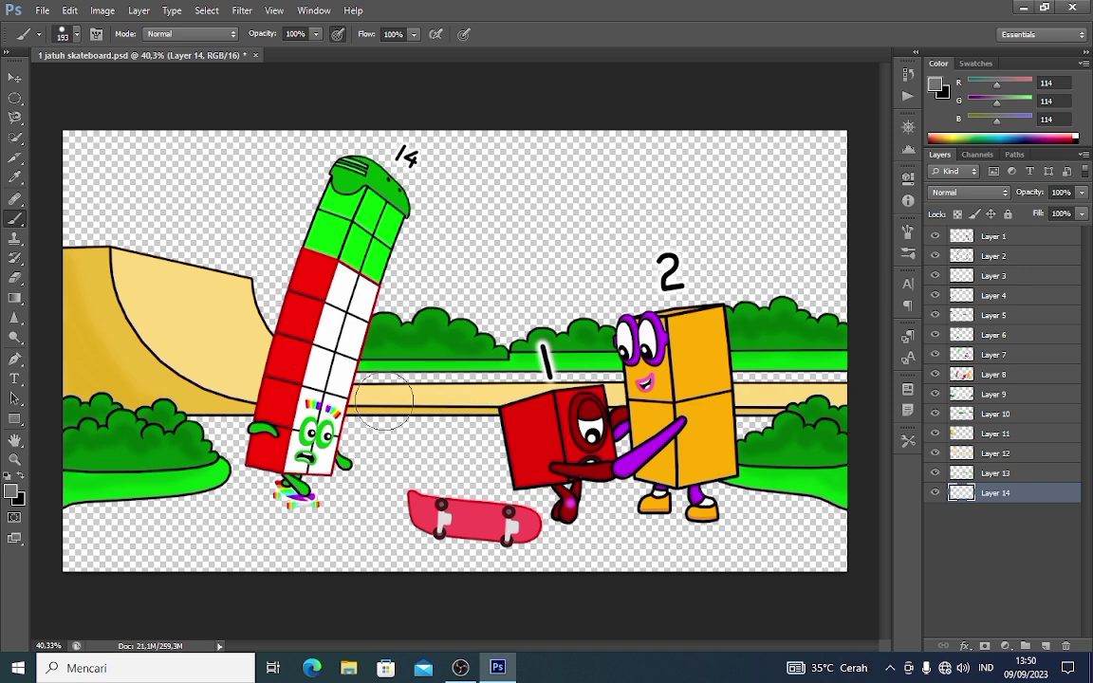
{"action": "left_click_drag", "start_coordinate": [334, 394], "coordinate": [625, 398]}
{"action": "mouse_move", "coordinate": [551, 437]}
{"action": "left_mouse_down"}
{"action": "mouse_move", "coordinate": [313, 432]}
{"action": "mouse_move", "coordinate": [109, 517]}
{"action": "mouse_move", "coordinate": [281, 503]}
{"action": "mouse_move", "coordinate": [323, 536]}
{"action": "mouse_move", "coordinate": [456, 522]}
{"action": "mouse_move", "coordinate": [835, 541]}
{"action": "mouse_move", "coordinate": [534, 515]}
{"action": "mouse_move", "coordinate": [668, 562]}
{"action": "mouse_move", "coordinate": [723, 512]}
{"action": "left_mouse_up"}
- Shade the grey ground around the characters, skateboards and grass edges with darker grey (R 99, G 100, B 99), 193 px brush at 0% hardness
{"action": "left_click", "coordinate": [936, 84]}
{"action": "left_click", "coordinate": [659, 218]}
{"action": "left_click", "coordinate": [981, 93]}
{"action": "right_click", "coordinate": [412, 409]}
{"action": "left_click", "coordinate": [434, 492]}
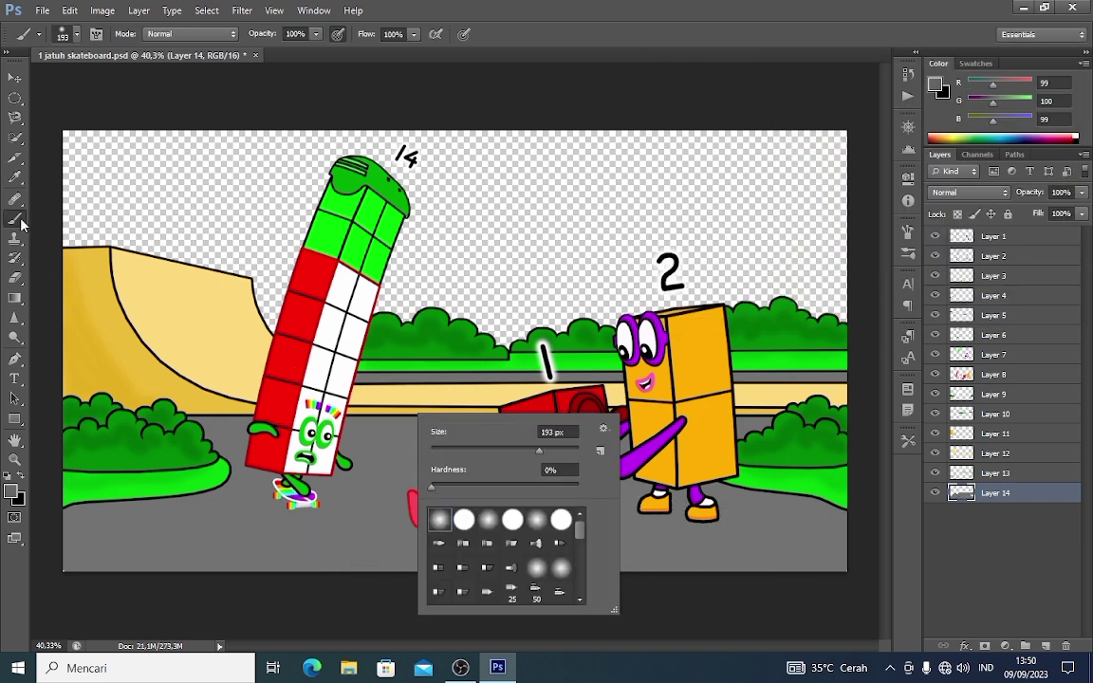
{"action": "left_click", "coordinate": [16, 228]}
{"action": "left_click_drag", "start_coordinate": [185, 405], "coordinate": [275, 408]}
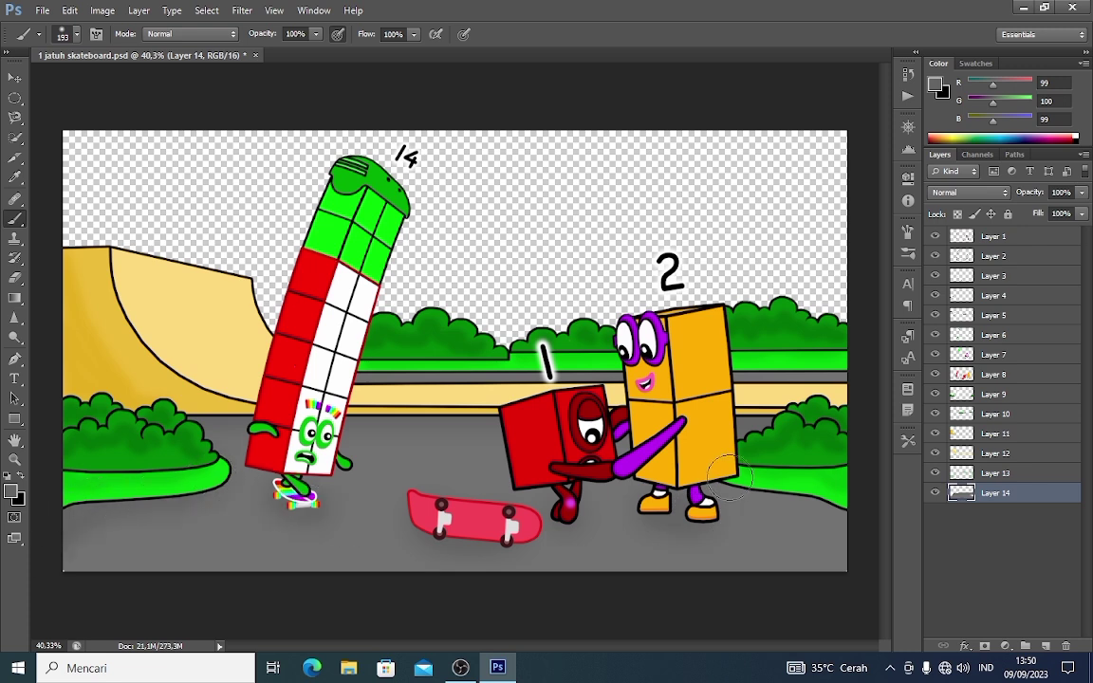
- Add a new layer below Layer 14 and fill the whole sky with bright blue (R 45, G 188, B 255) using a 442 px brush
{"action": "key", "text": "ctrl+shift+alt+n"}
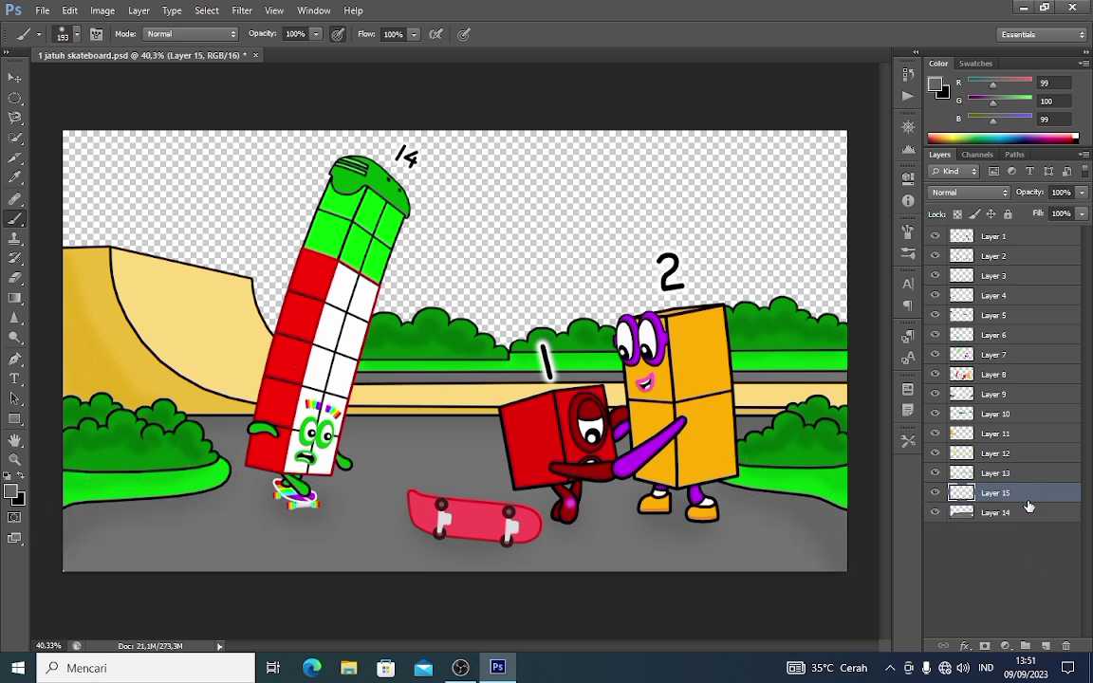
{"action": "left_click", "coordinate": [938, 86]}
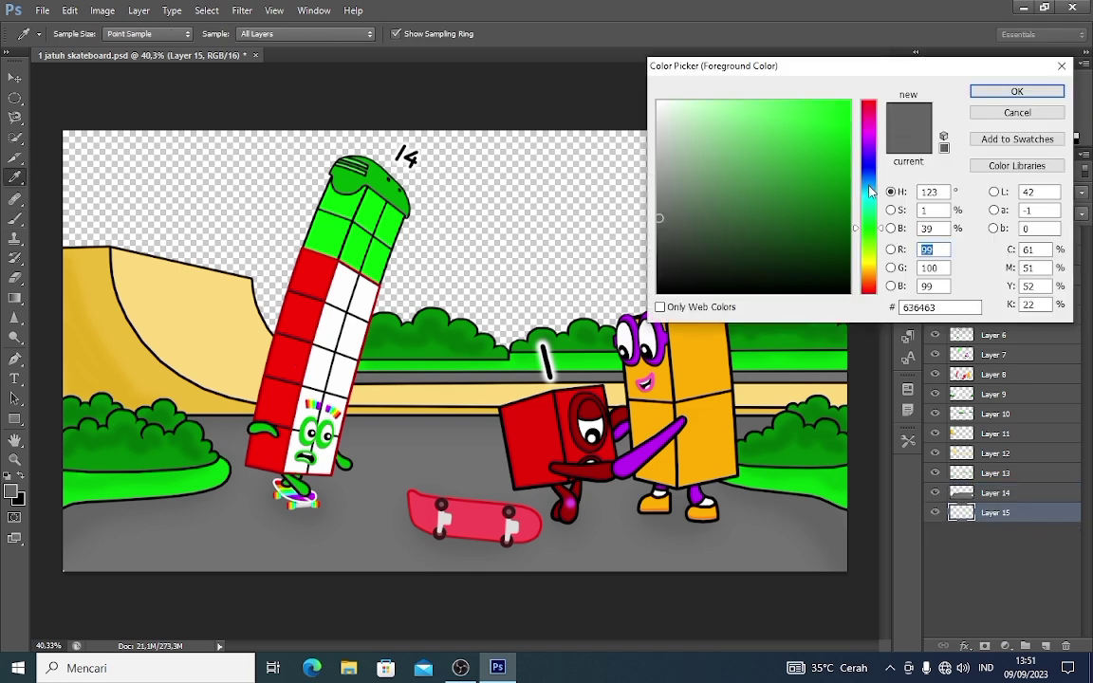
{"action": "left_click", "coordinate": [869, 187]}
{"action": "left_click", "coordinate": [816, 100]}
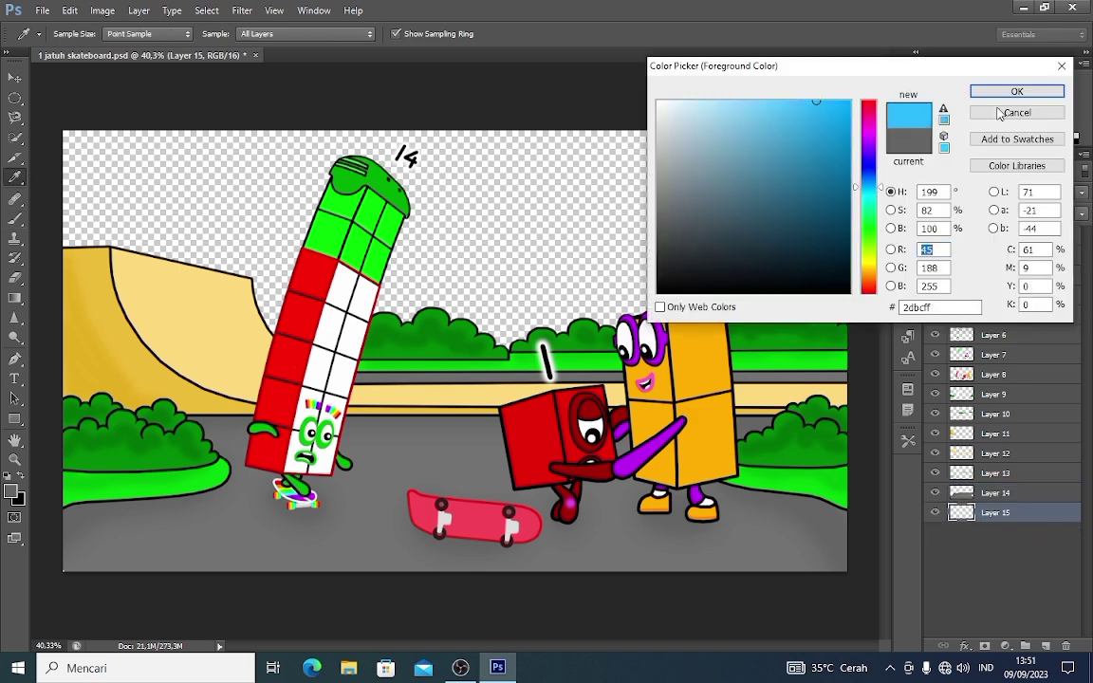
{"action": "left_click", "coordinate": [1017, 91]}
{"action": "right_click", "coordinate": [529, 186]}
{"action": "left_click", "coordinate": [12, 220]}
{"action": "mouse_move", "coordinate": [90, 157]}
{"action": "left_mouse_down"}
{"action": "mouse_move", "coordinate": [750, 167]}
{"action": "mouse_move", "coordinate": [823, 263]}
{"action": "mouse_move", "coordinate": [480, 288]}
{"action": "mouse_move", "coordinate": [110, 269]}
{"action": "left_mouse_up"}
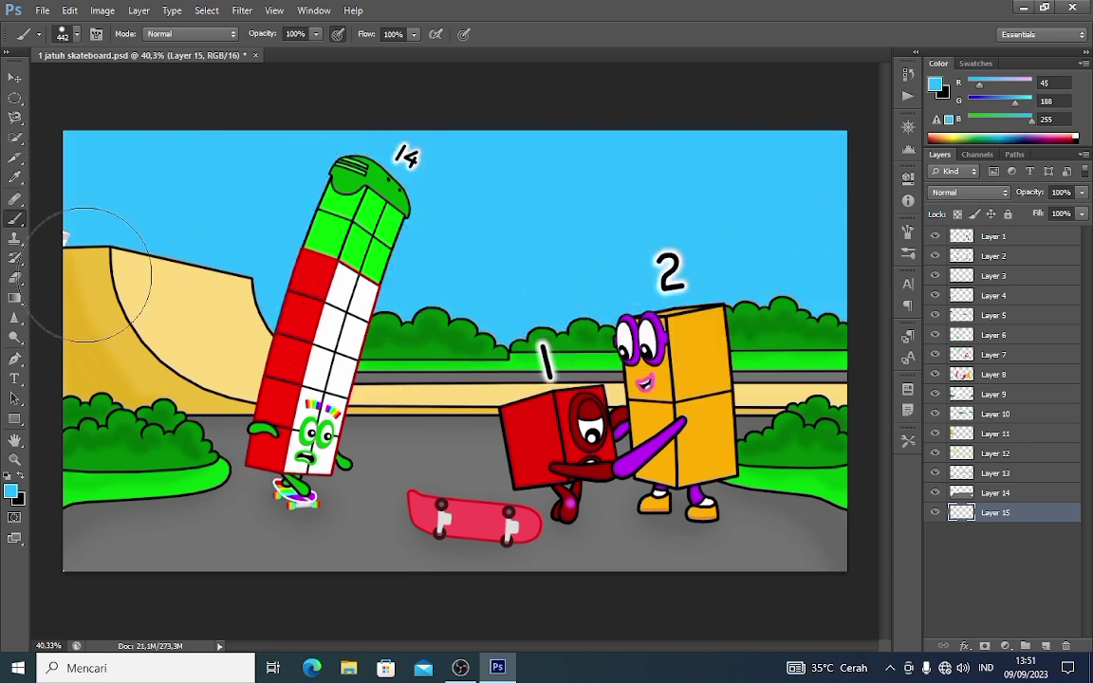
- Lighten the sky above the bushes and ramp with pale blue (R 199, G 237, B 254), soft 442 px brush, and collapse the side panels to icons
{"action": "left_click", "coordinate": [935, 85]}
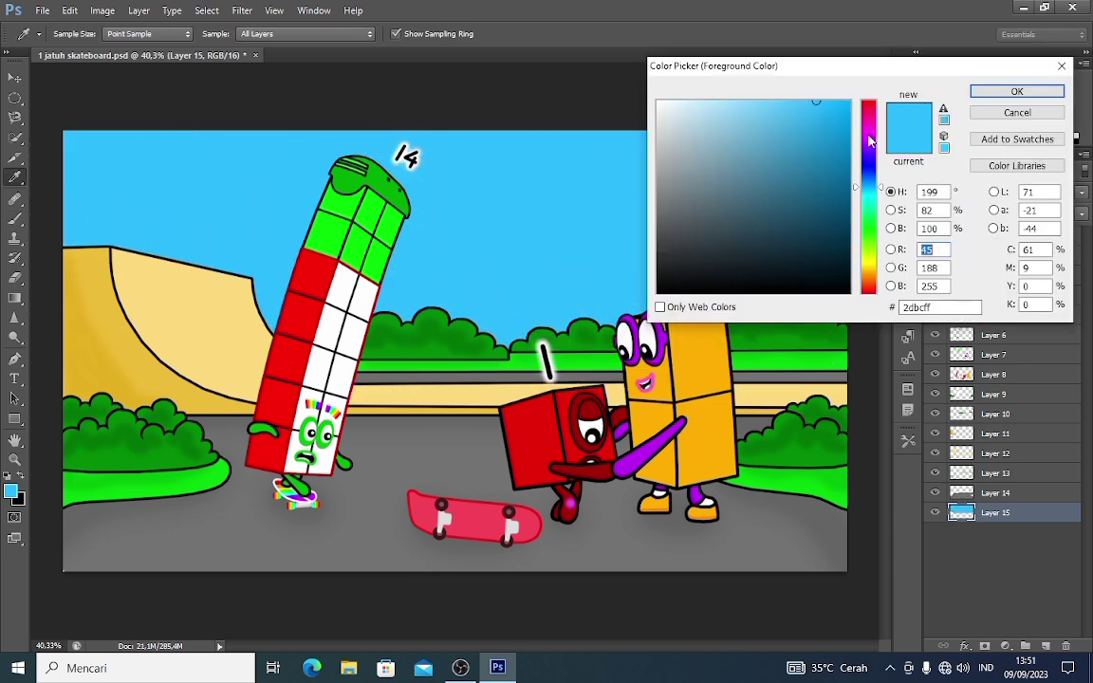
{"action": "left_click", "coordinate": [698, 102]}
{"action": "left_click", "coordinate": [1016, 92]}
{"action": "right_click", "coordinate": [463, 333]}
{"action": "left_click", "coordinate": [476, 445]}
{"action": "left_click", "coordinate": [996, 515]}
{"action": "mouse_move", "coordinate": [822, 344]}
{"action": "left_mouse_down"}
{"action": "mouse_move", "coordinate": [761, 325]}
{"action": "mouse_move", "coordinate": [533, 379]}
{"action": "mouse_move", "coordinate": [446, 358]}
{"action": "mouse_move", "coordinate": [241, 342]}
{"action": "mouse_move", "coordinate": [226, 305]}
{"action": "mouse_move", "coordinate": [73, 279]}
{"action": "left_mouse_up"}
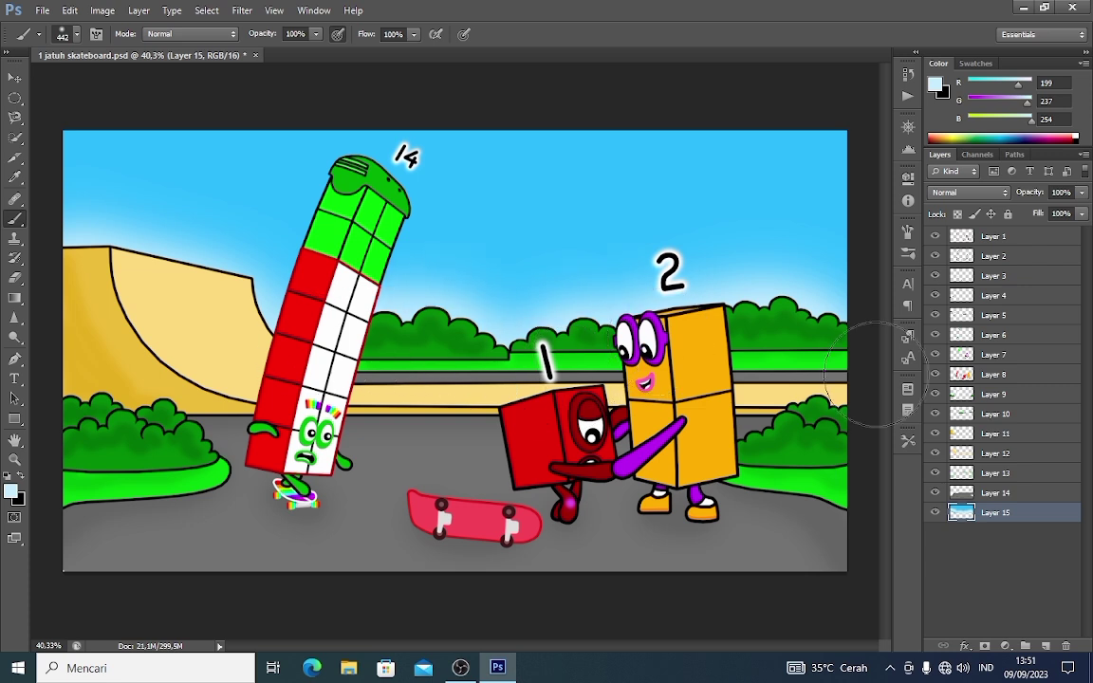
{"action": "left_click", "coordinate": [1085, 53]}
{"action": "scroll", "coordinate": [675, 322], "scroll_direction": "up", "scroll_amount": 1}
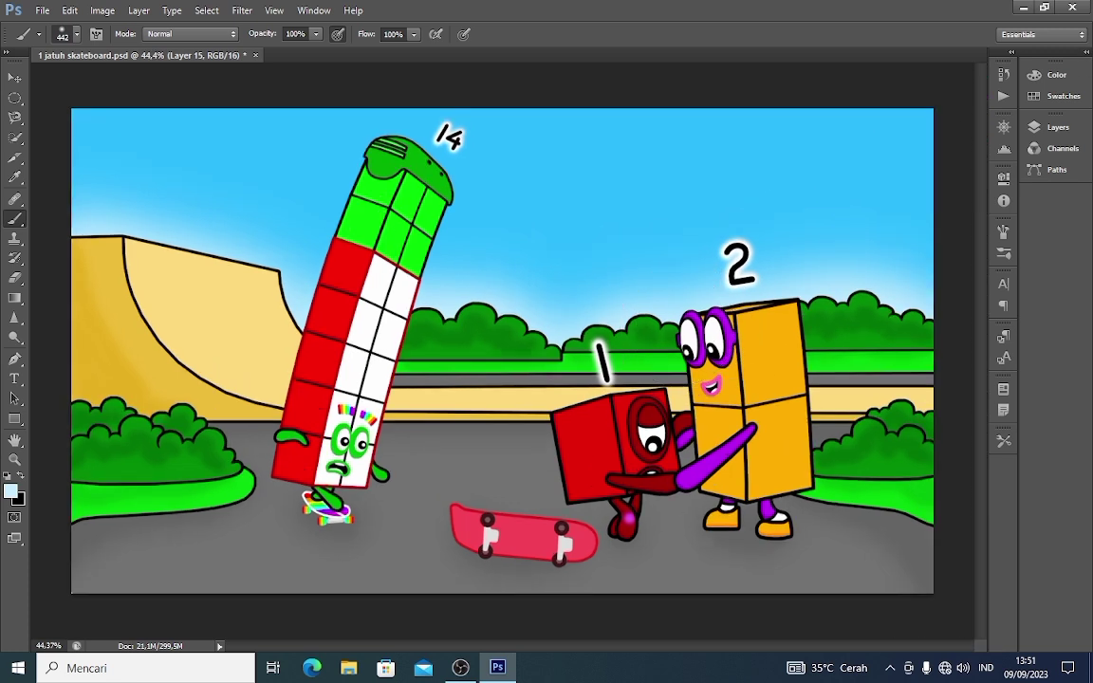